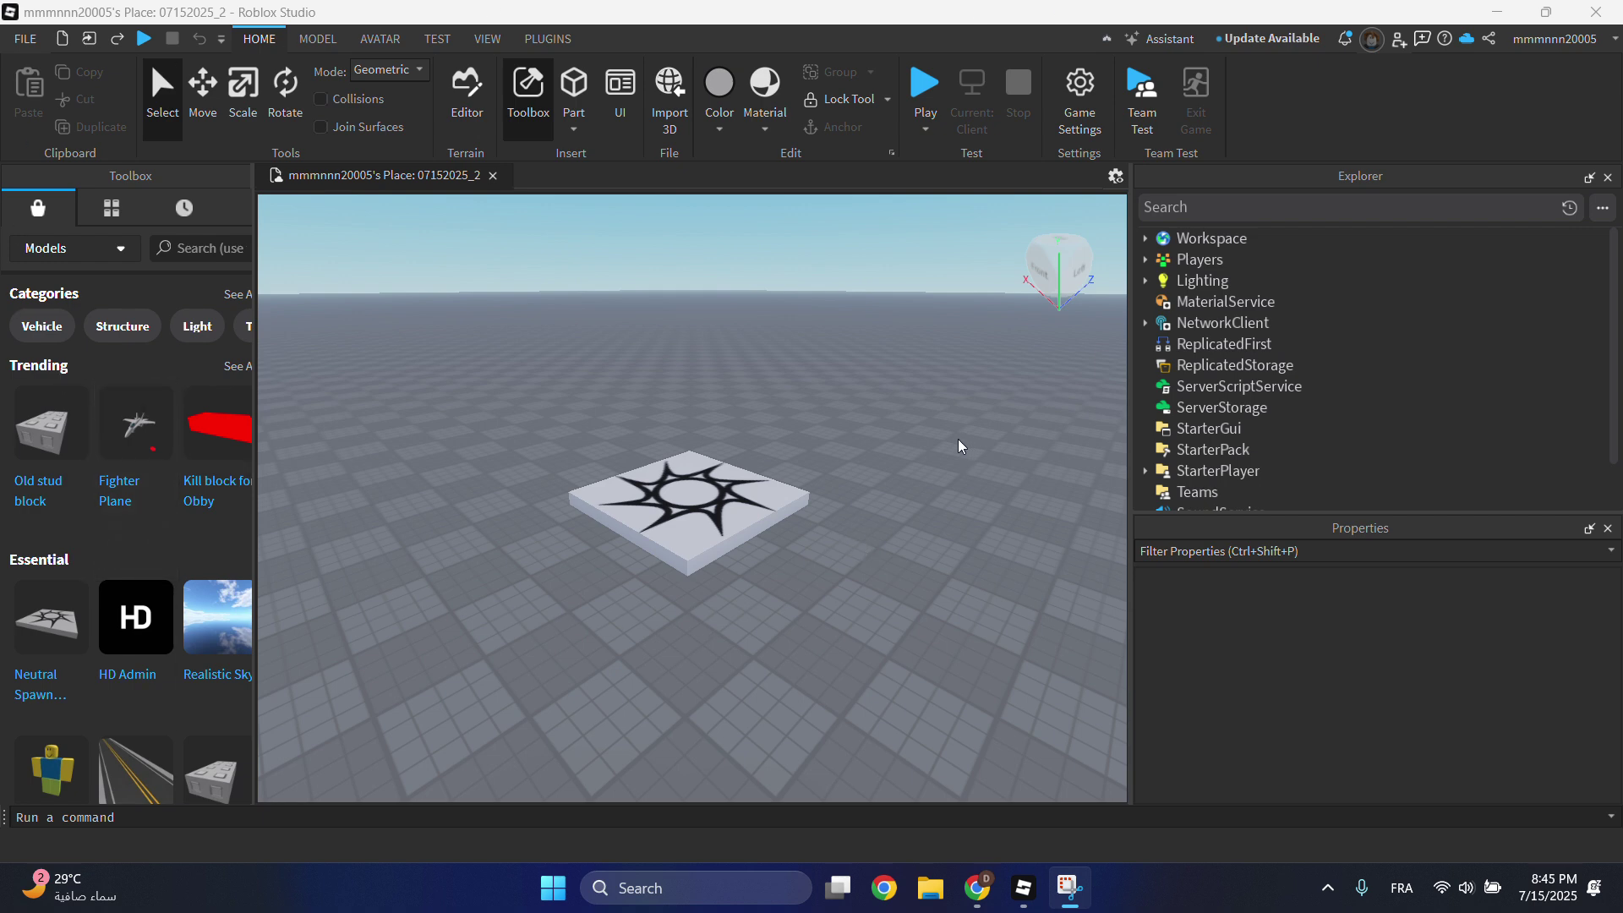
# Open the game's settings from the File menu, then close them again.
pyautogui.click(24, 41)
pyautogui.click(73, 327)
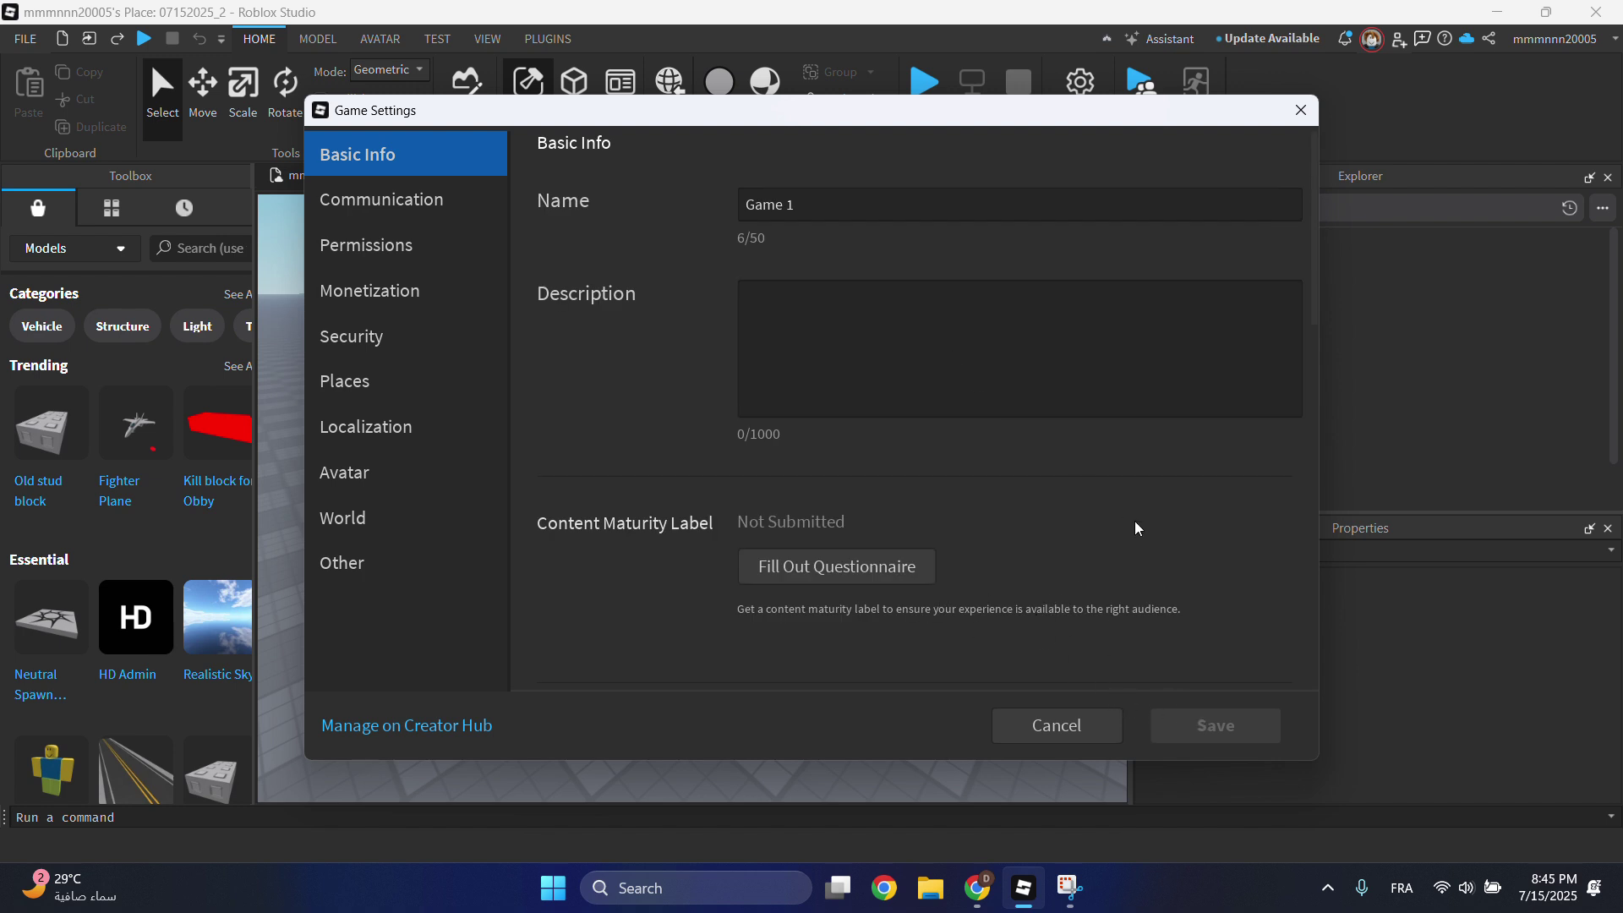
pyautogui.click(1300, 110)
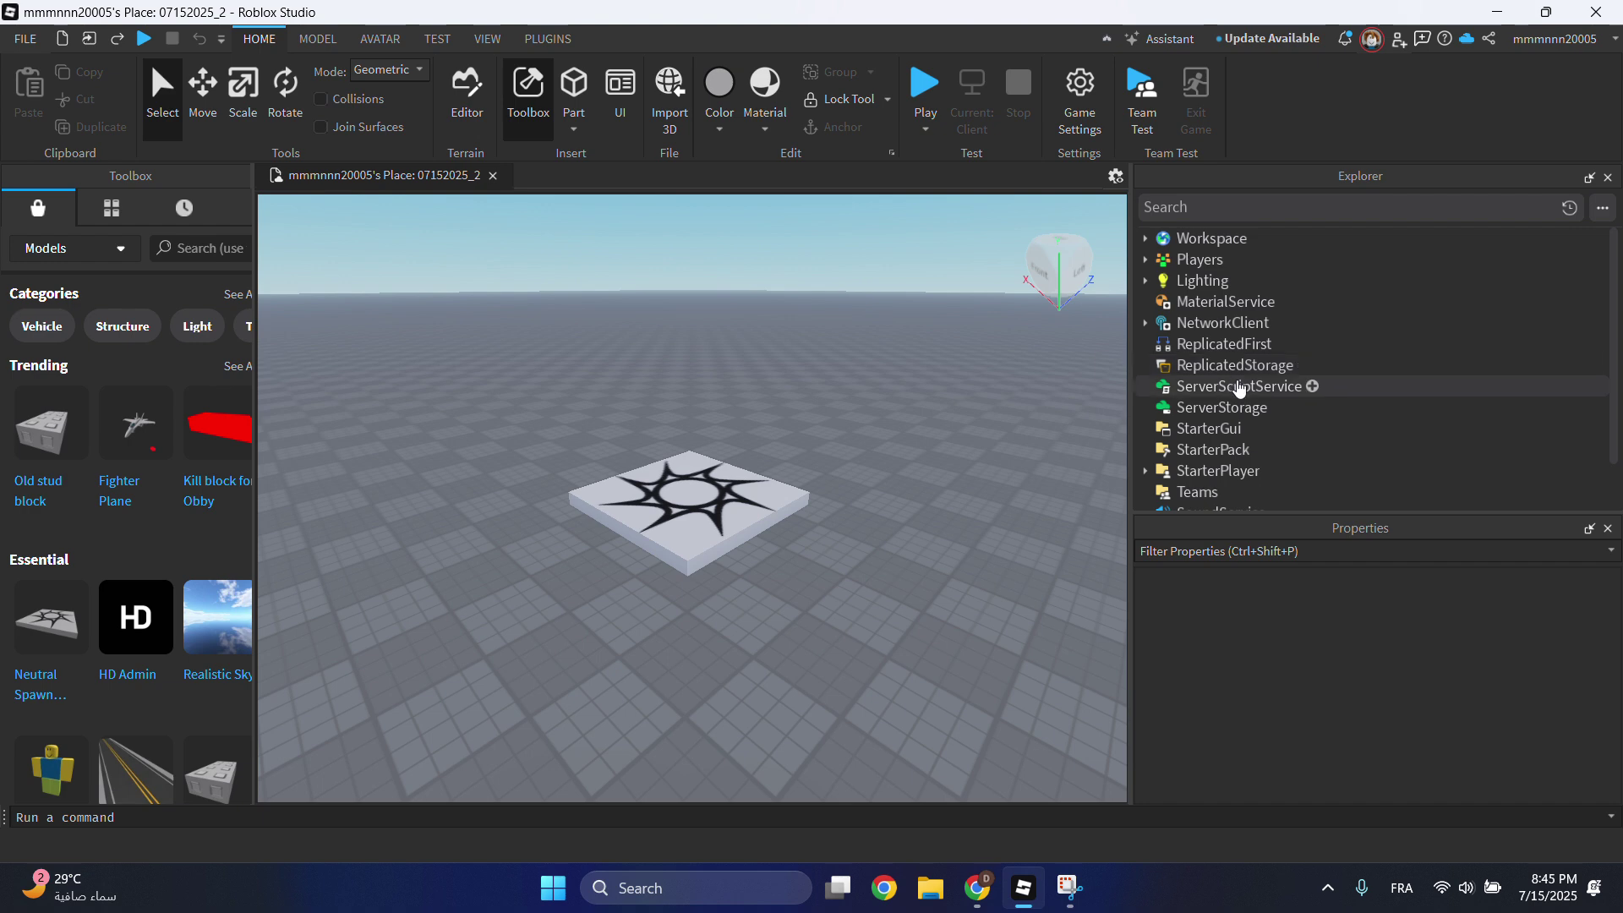
# Add a Script under ServerScriptService and paste the gamepass tool code over its print line.
pyautogui.moveTo(1239, 386)
pyautogui.click(1313, 388)
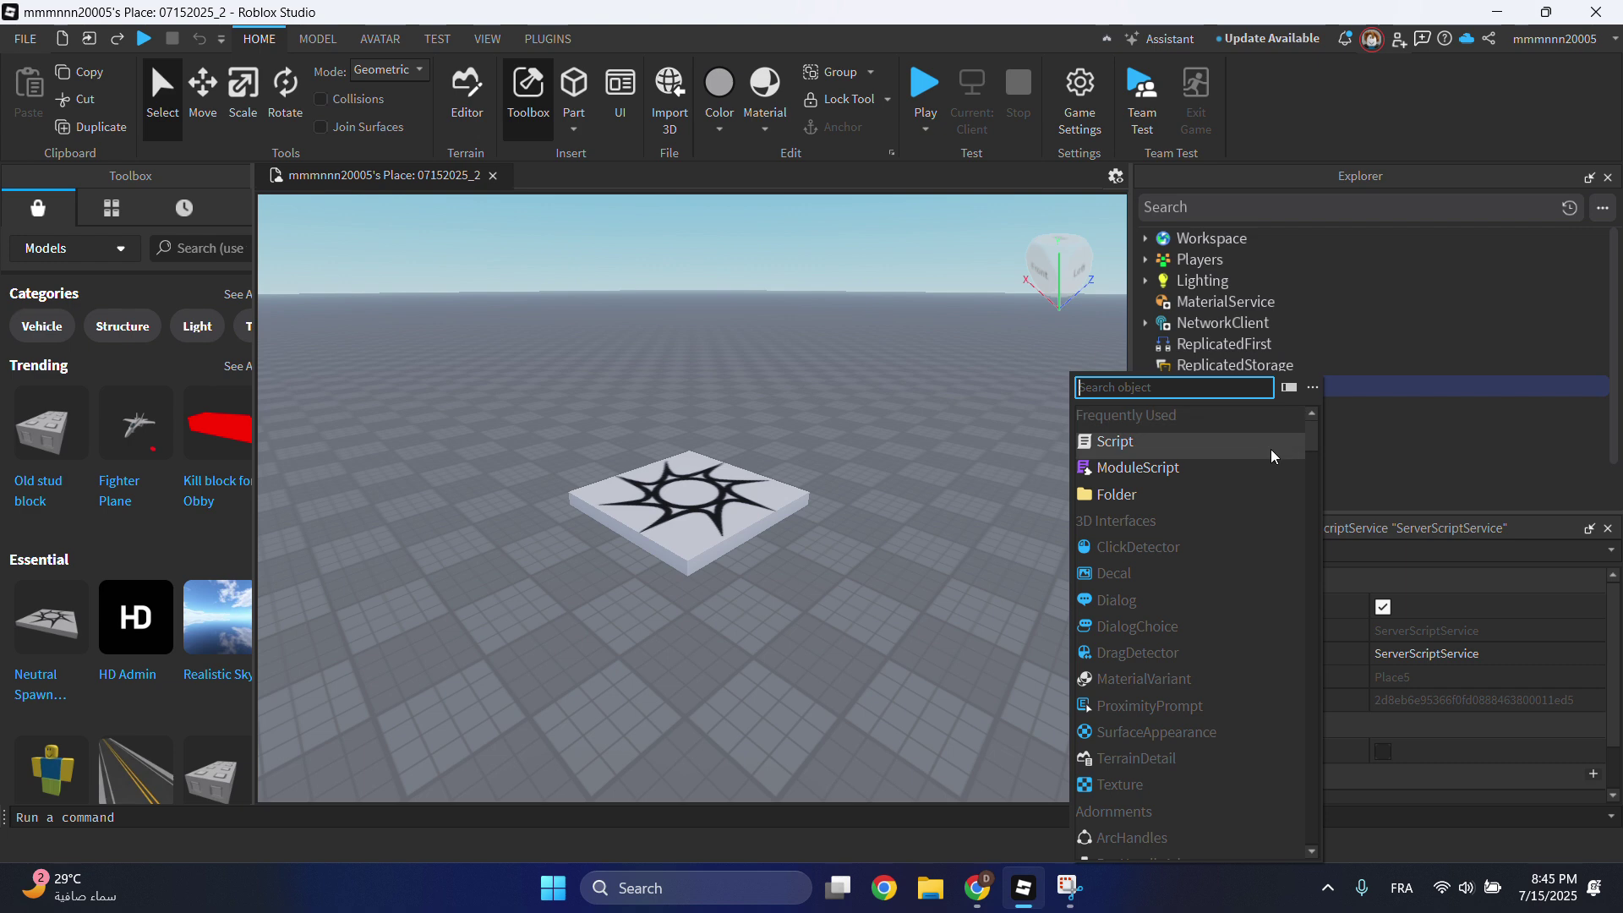
pyautogui.click(1224, 447)
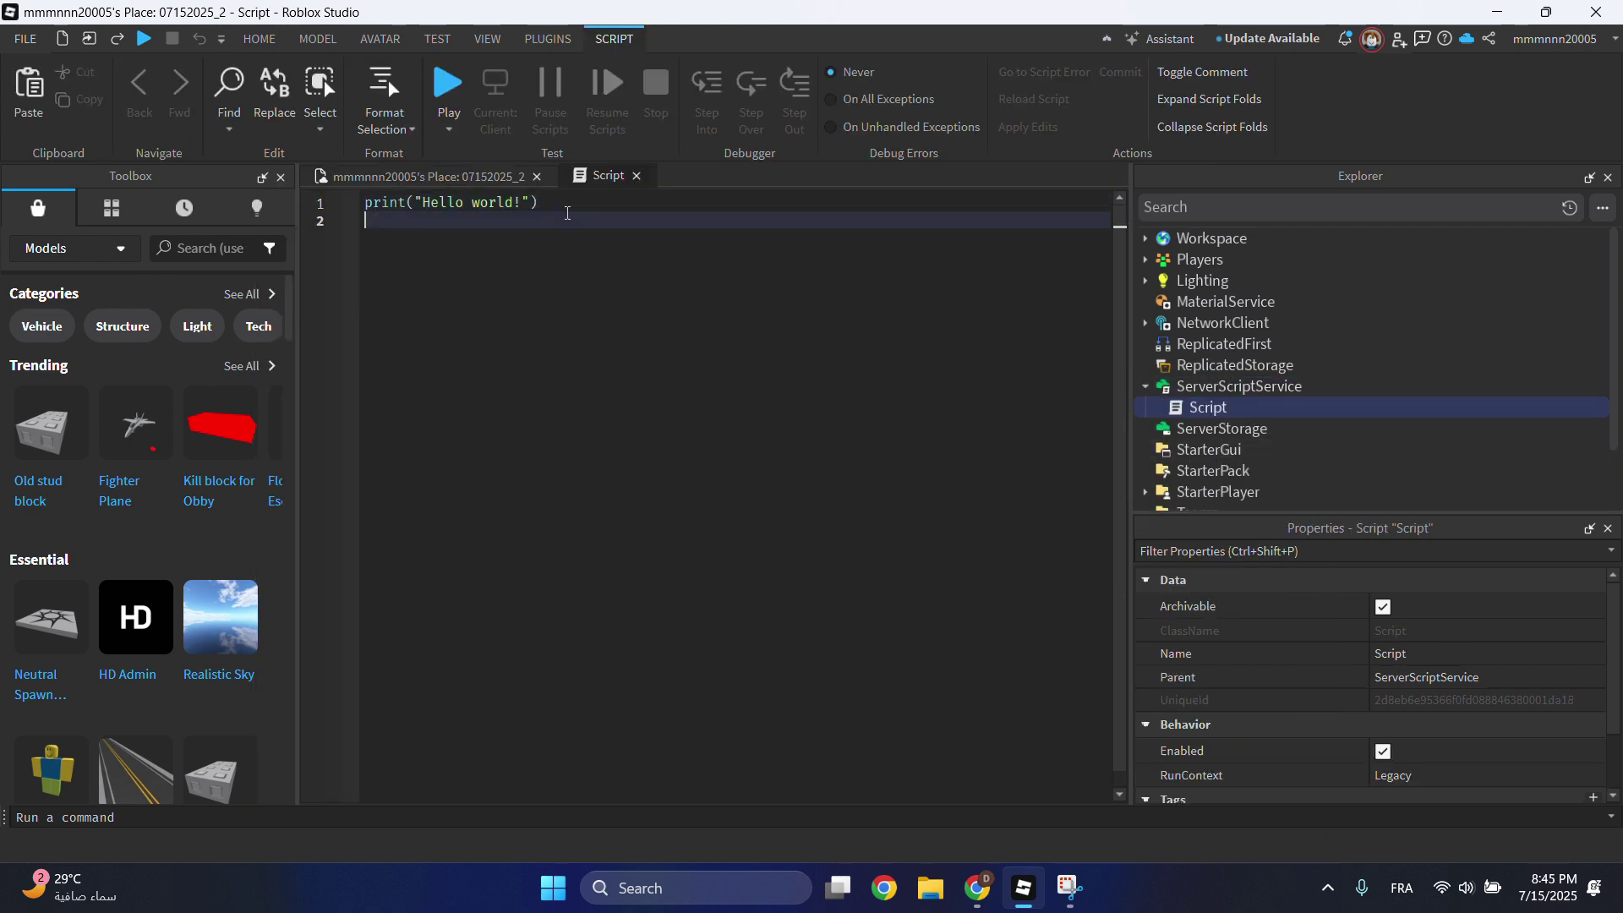
pyautogui.moveTo(541, 203); pyautogui.dragTo(365, 201)
pyautogui.press('BackSpace')
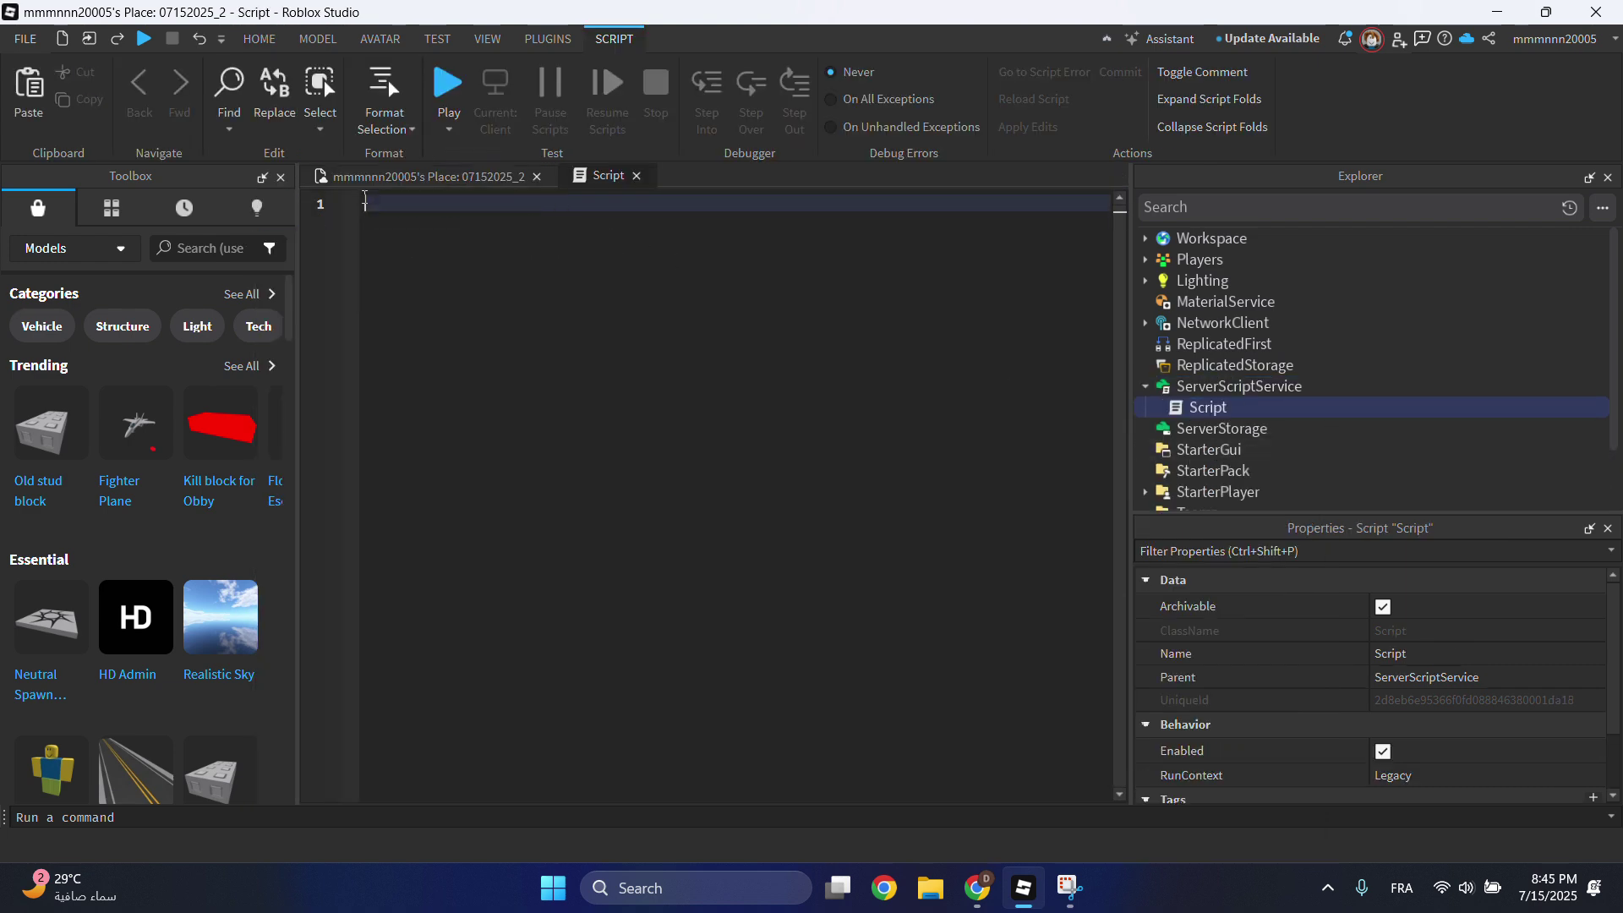
pyautogui.write('local Players = game:GetService("Players") local MarketPlaceService =  game:GetService("MarketplaceService") local GamepassID = 12345678 -- Change this ID to your Gamepass ID local ToolName = "YourToolName" -- Change YourToolName to whatever you tool is called  Players.PlayerAdded:Connect(function(player) \tplayer.CharacterAdded:Connect(function(character) \t\tif MarketPlaceService:UserOwnsGamePassAsync(player.UserId, GamepassID) then \t\t\tscript[ToolName]:Clone().Parent = player.Backpack \t\tend \tend) end)')
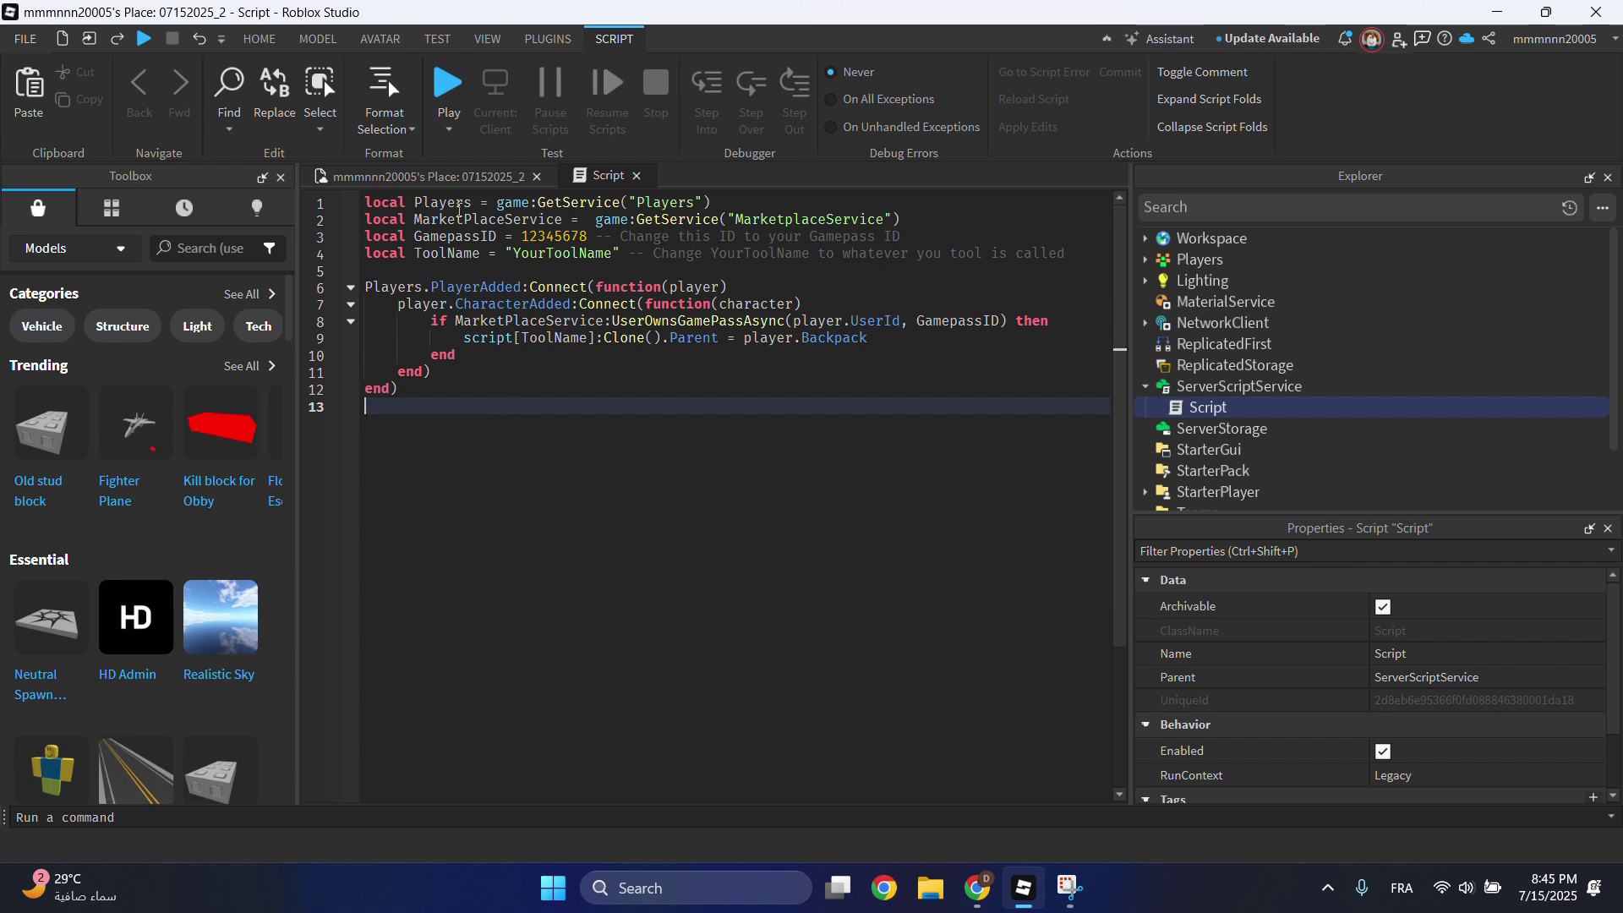
pyautogui.click(469, 179)
pyautogui.click(602, 177)
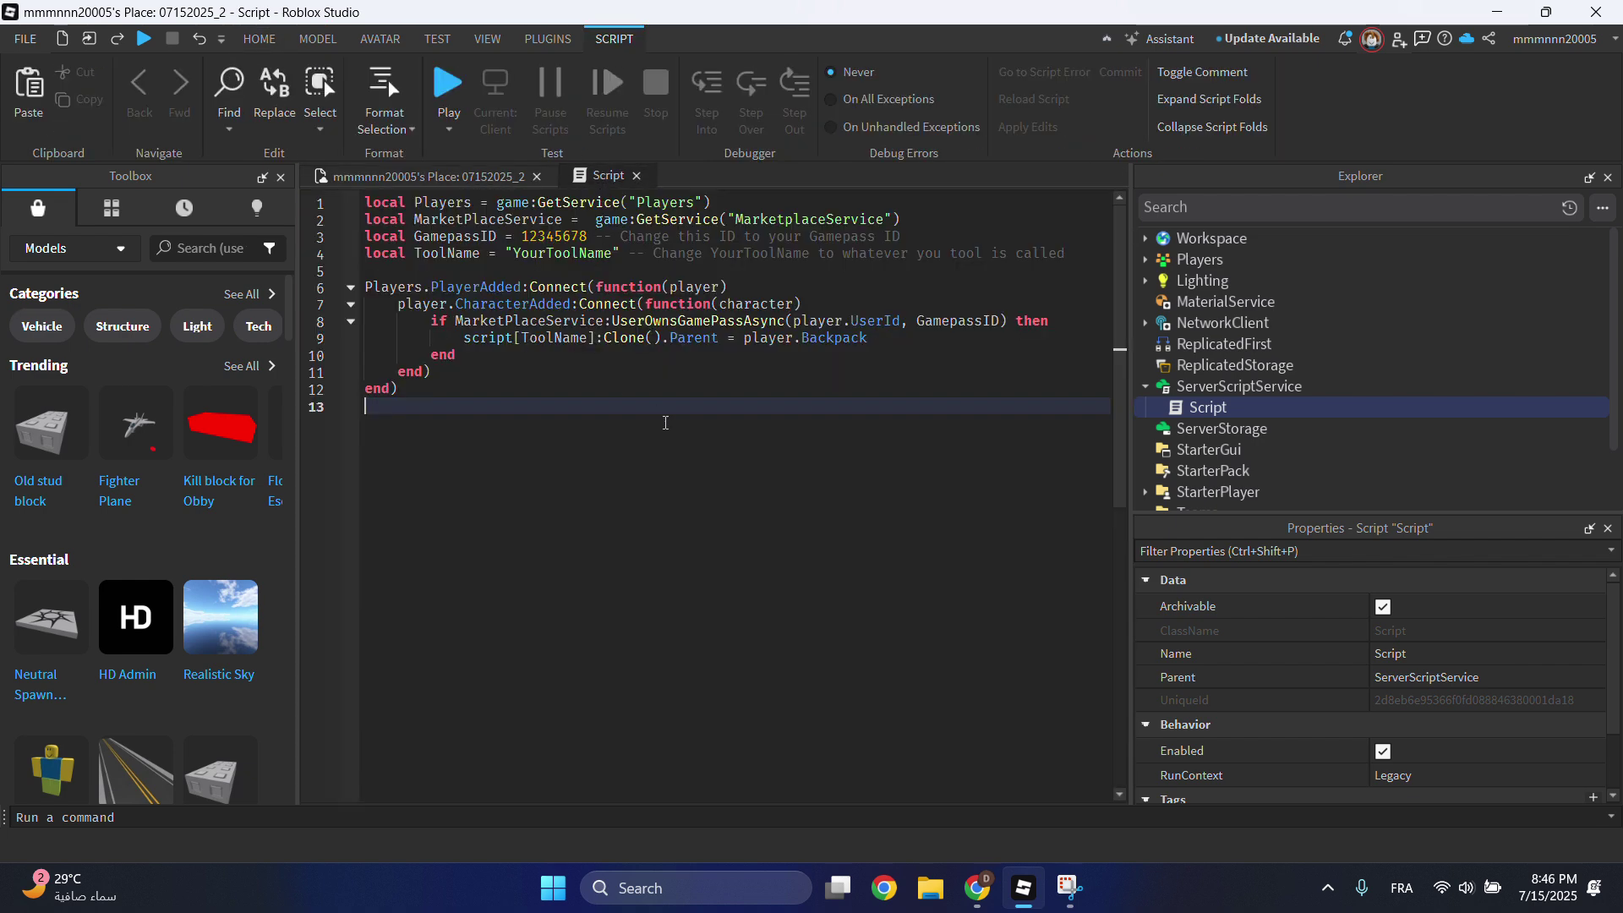
# Bring up the Creator Hub browser window and scroll to the Game 1 experience.
pyautogui.click(984, 883)
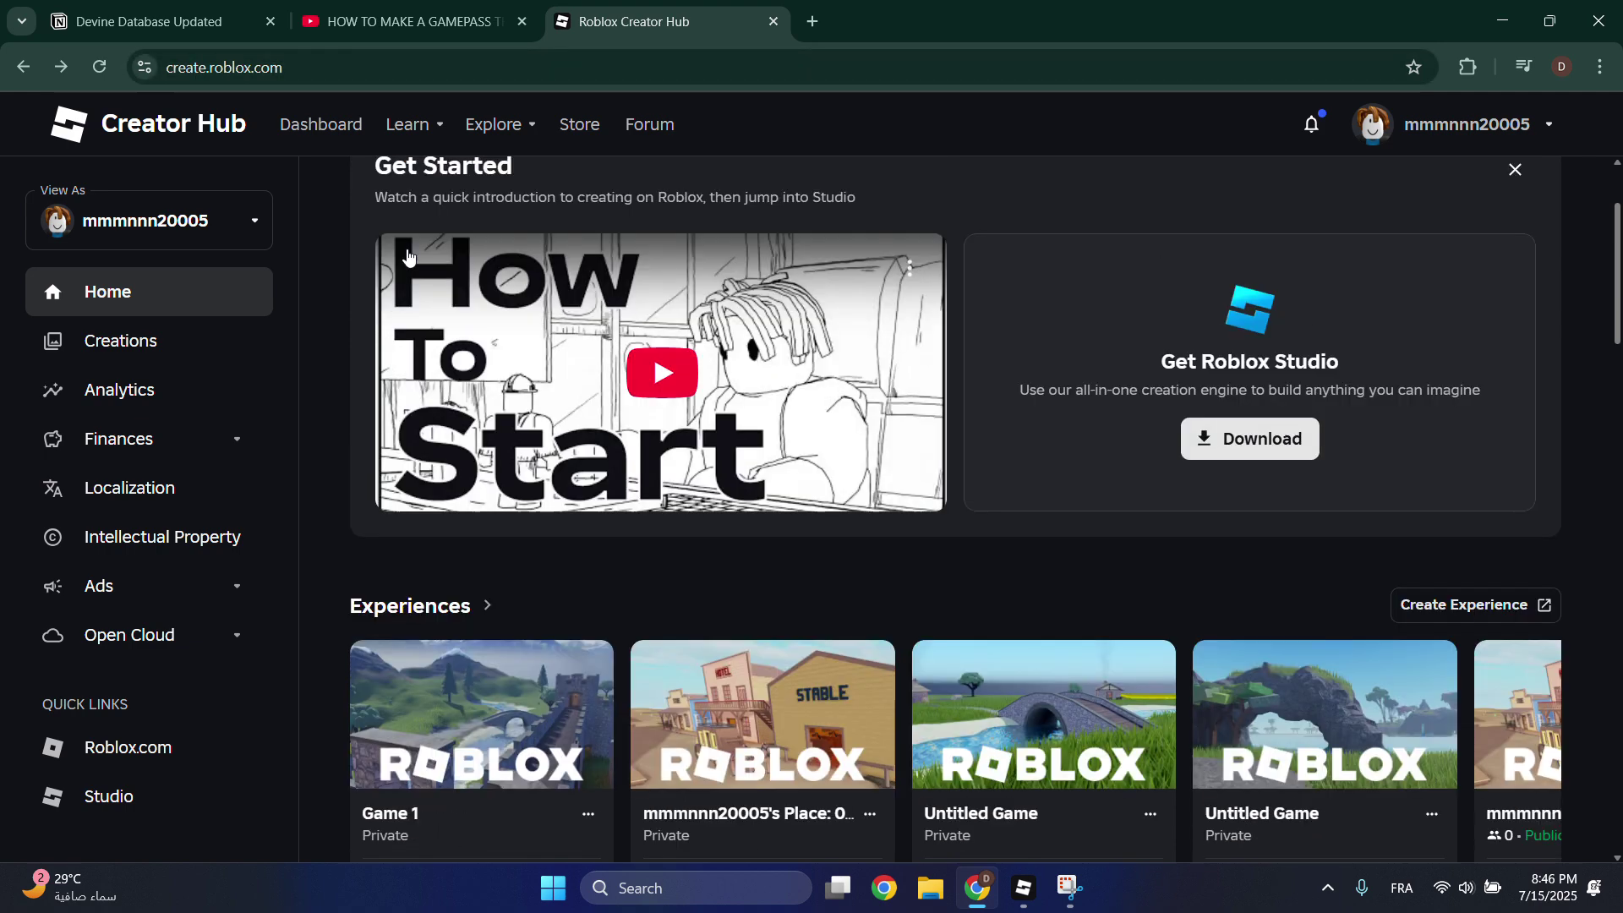
pyautogui.scroll(3, 405, 254)
pyautogui.scroll(-3, 408, 256)
pyautogui.scroll(-5, 439, 262)
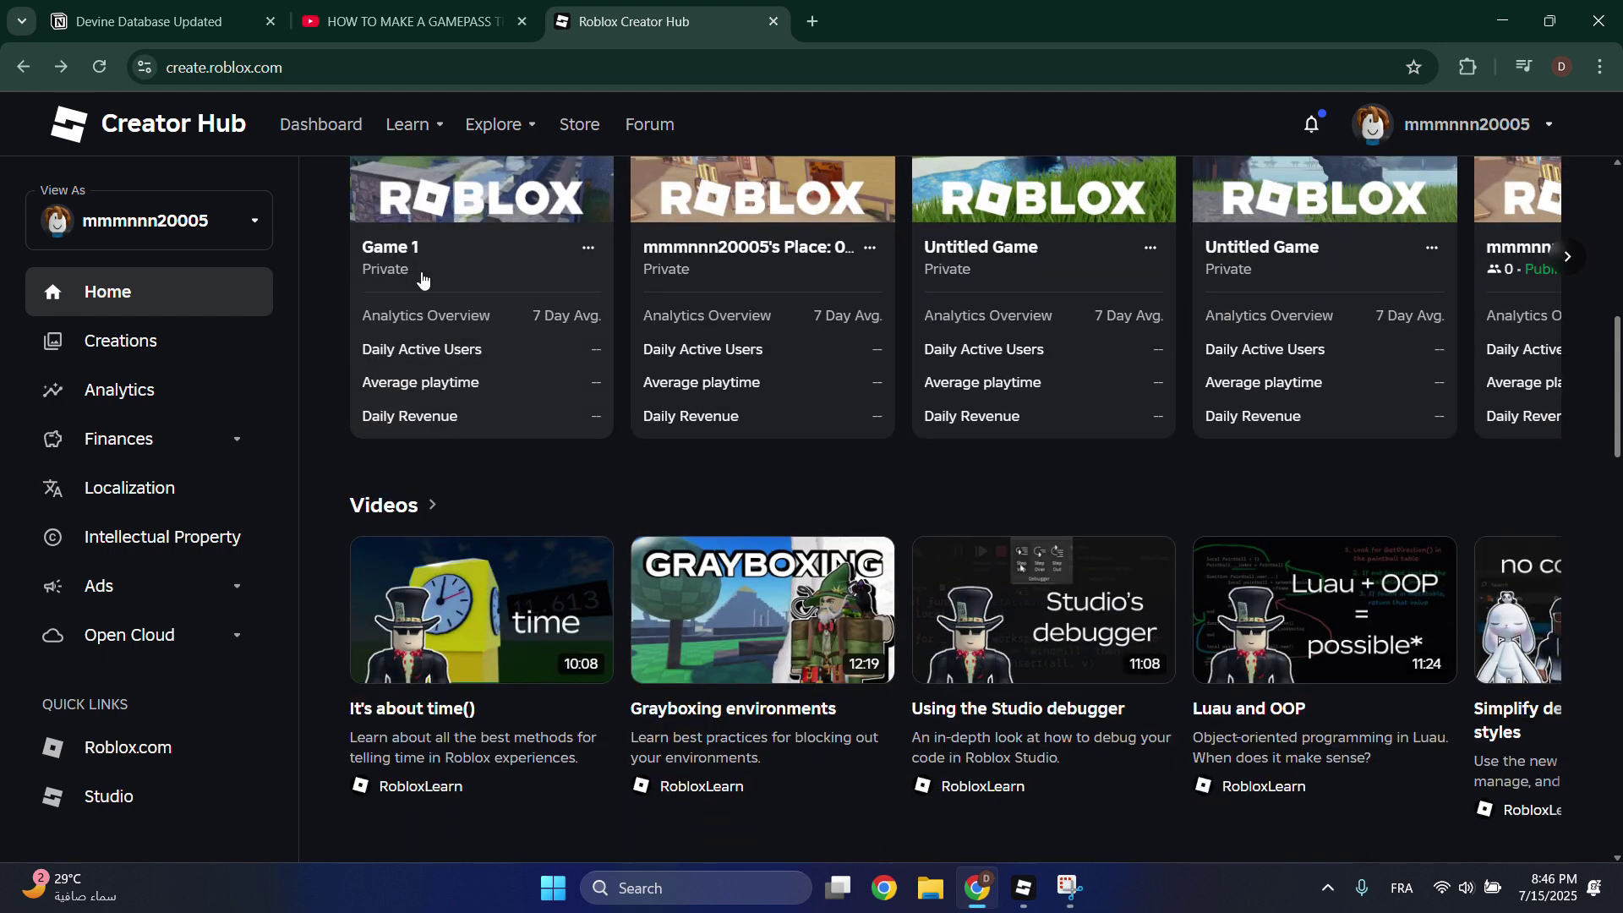
pyautogui.scroll(3, 524, 288)
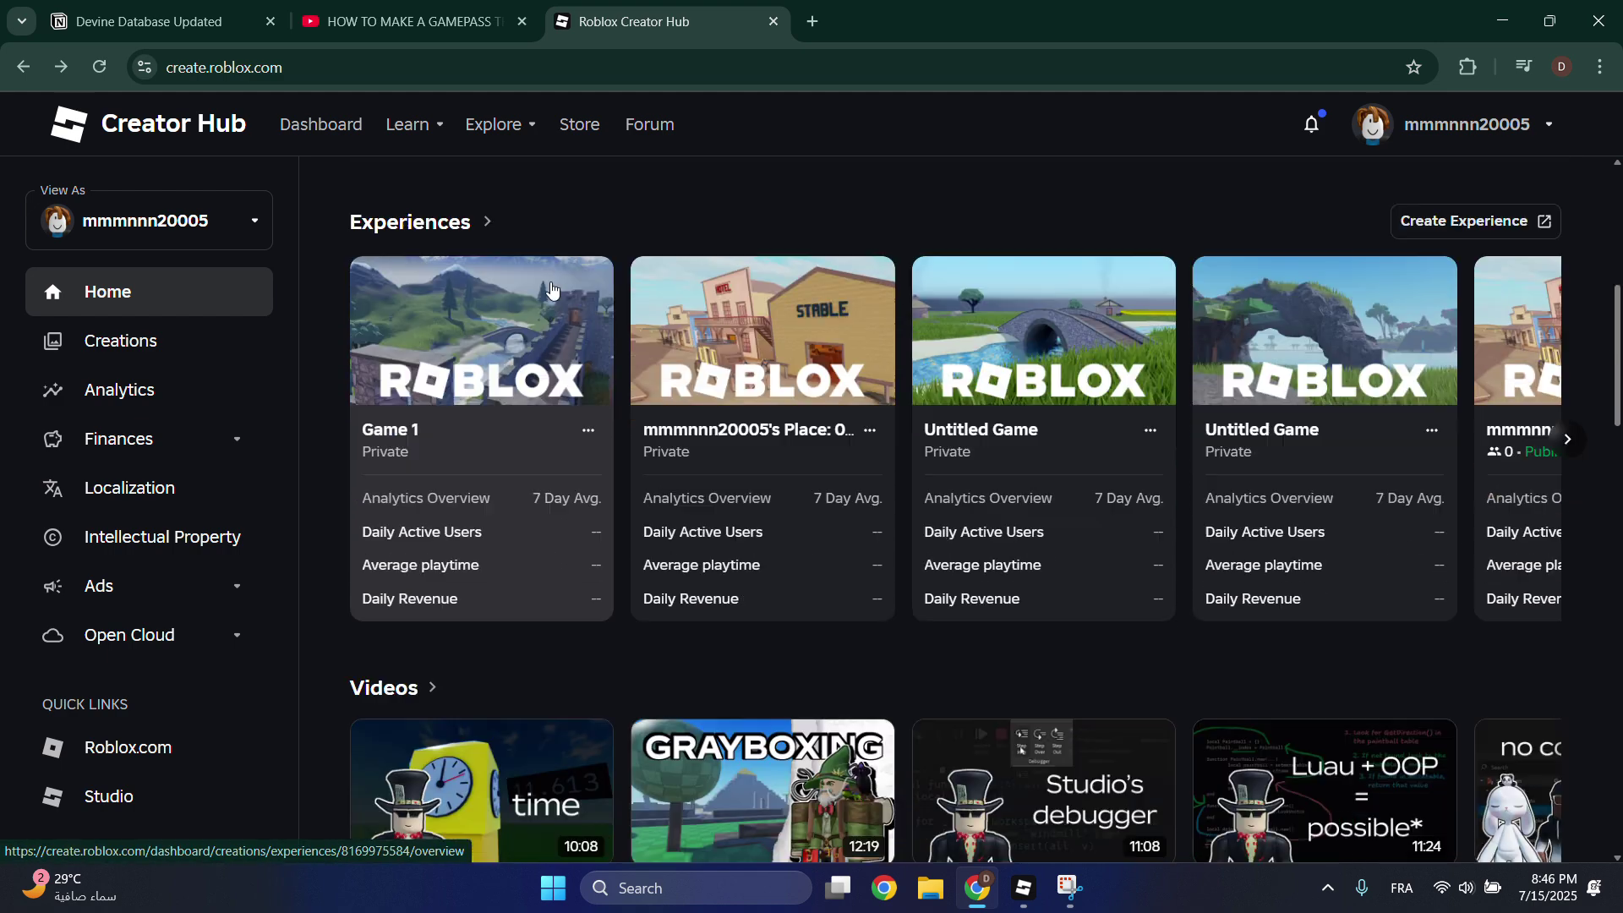
pyautogui.scroll(-2, 591, 347)
# Try Game 1's View analytics option, then return to the Creator Hub home page.
pyautogui.click(589, 353)
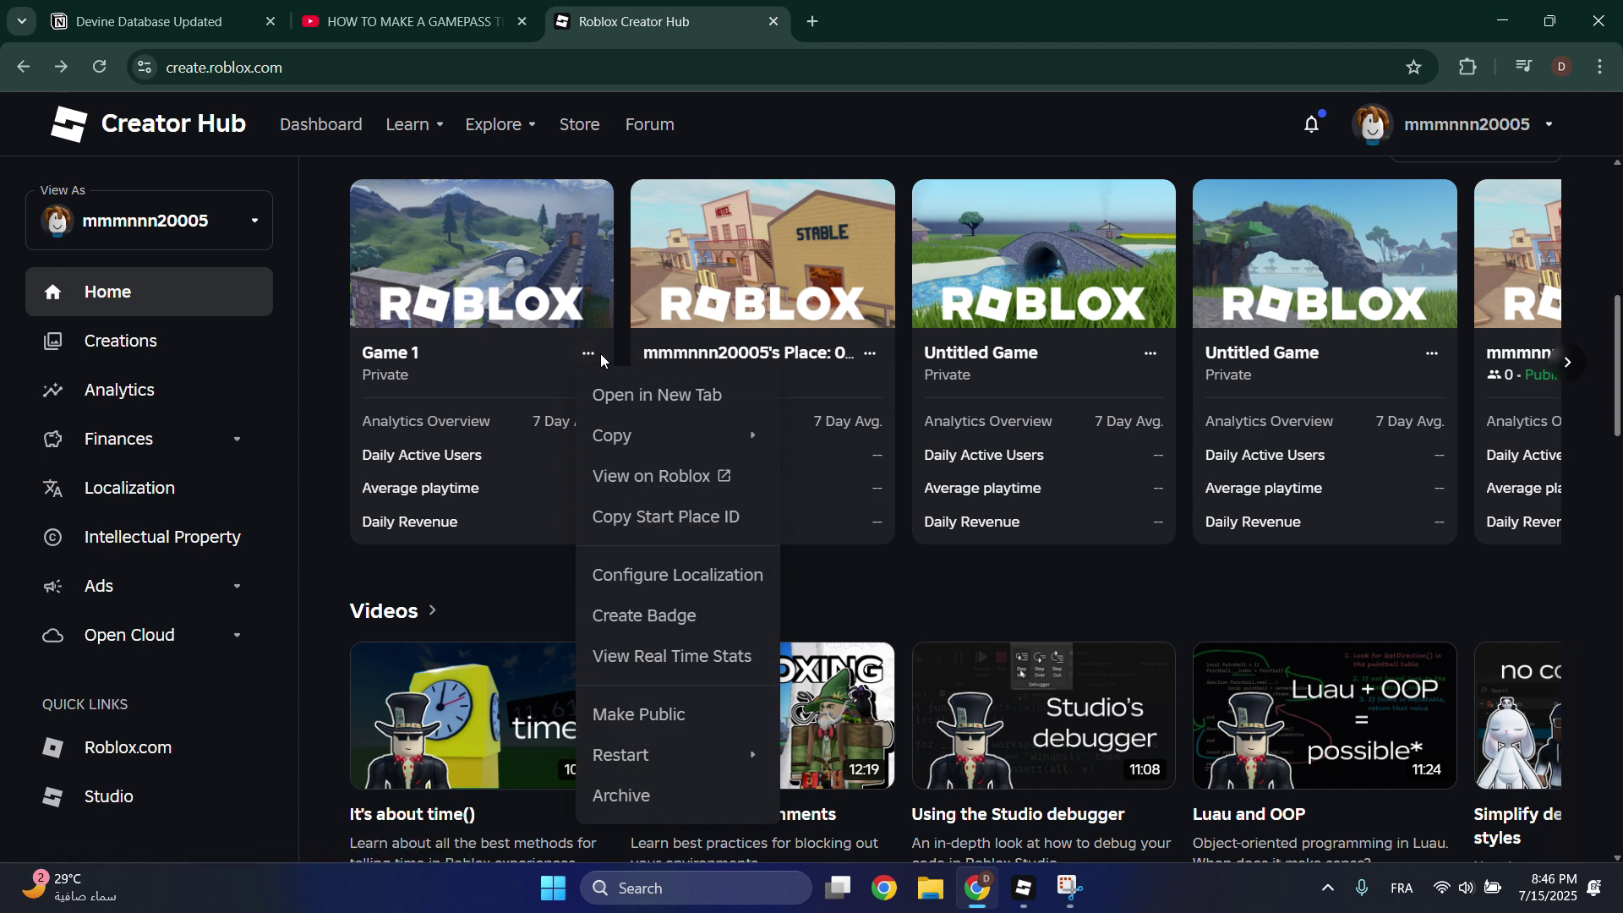
pyautogui.click(499, 347)
pyautogui.moveTo(482, 253)
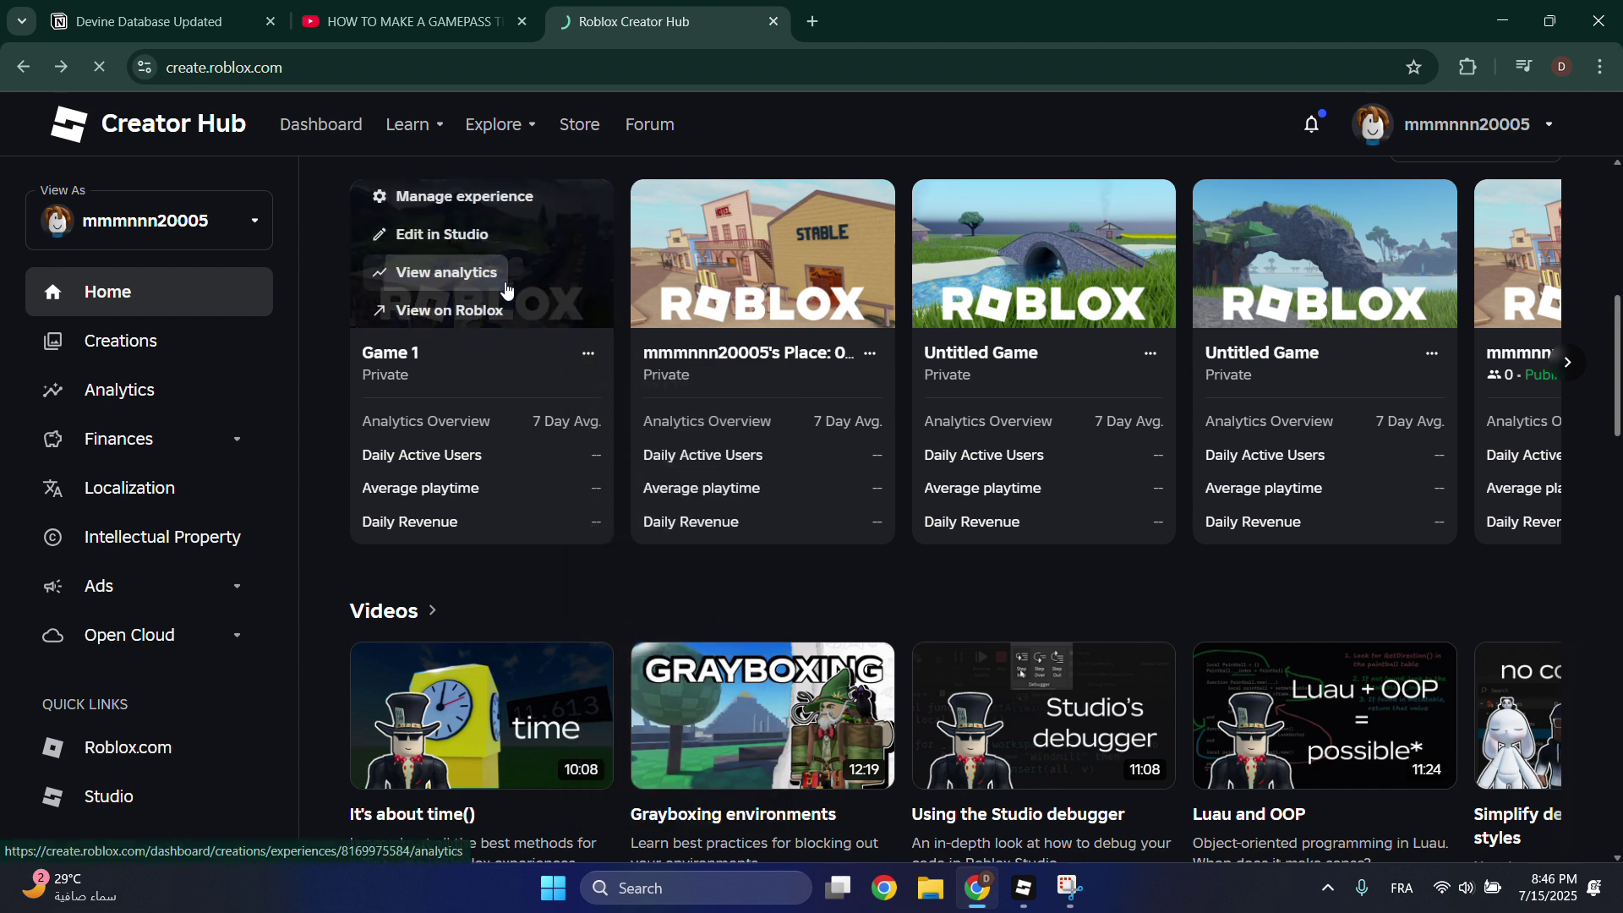
pyautogui.click(519, 267)
pyautogui.hotkey('alt', 'Left')
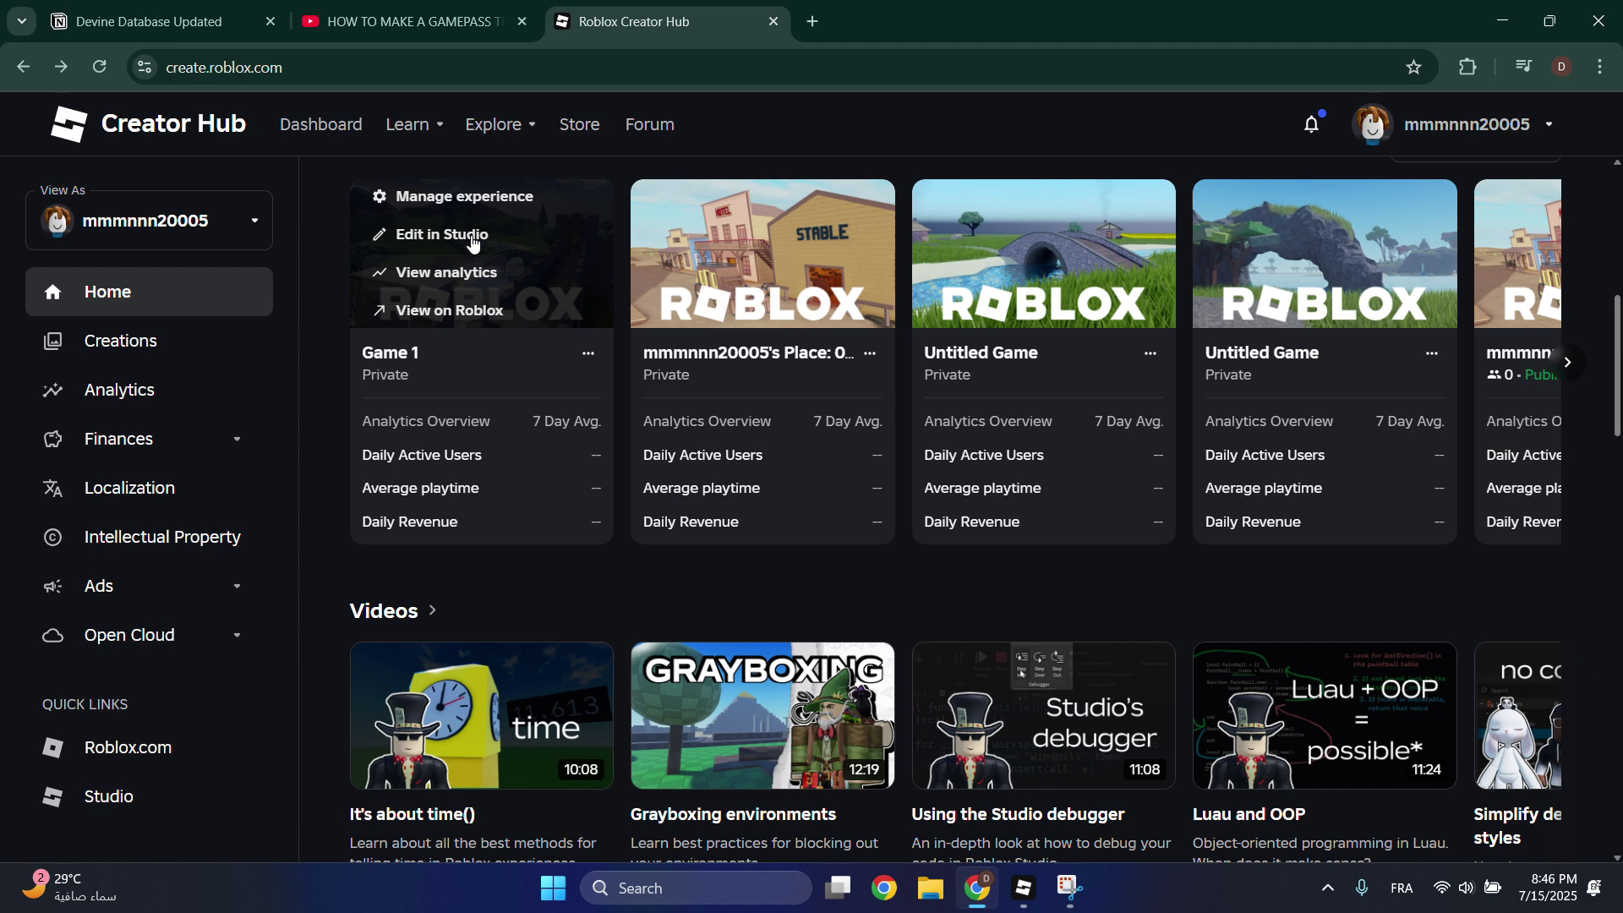
# Manage the Game 1 experience and go to Monetization > Passes.
pyautogui.click(462, 198)
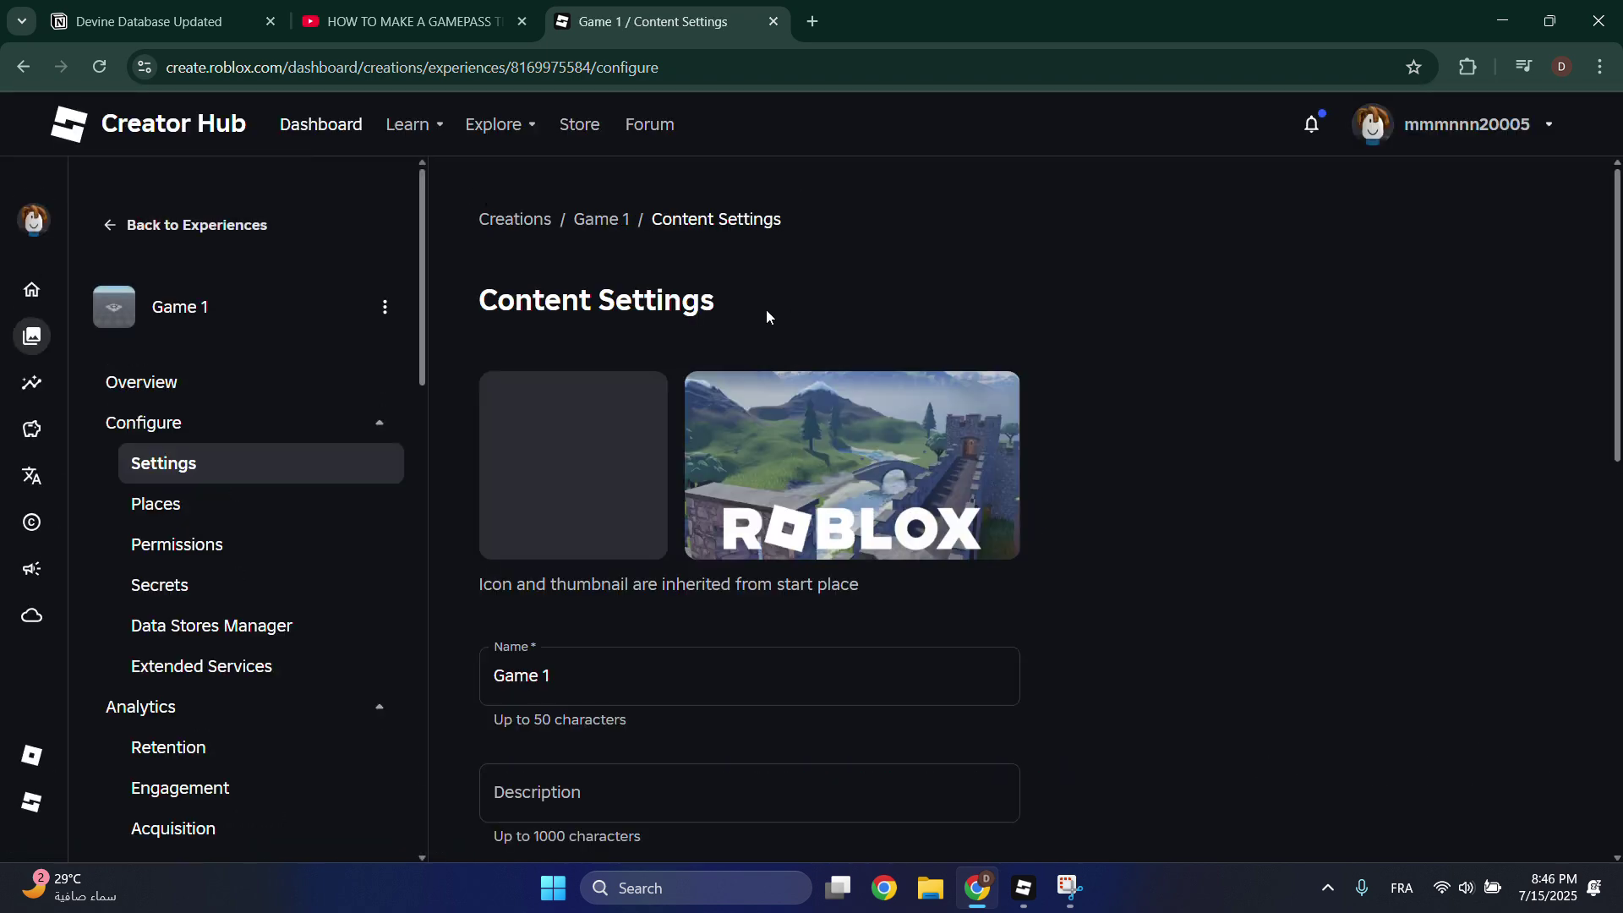
pyautogui.scroll(-1, 218, 372)
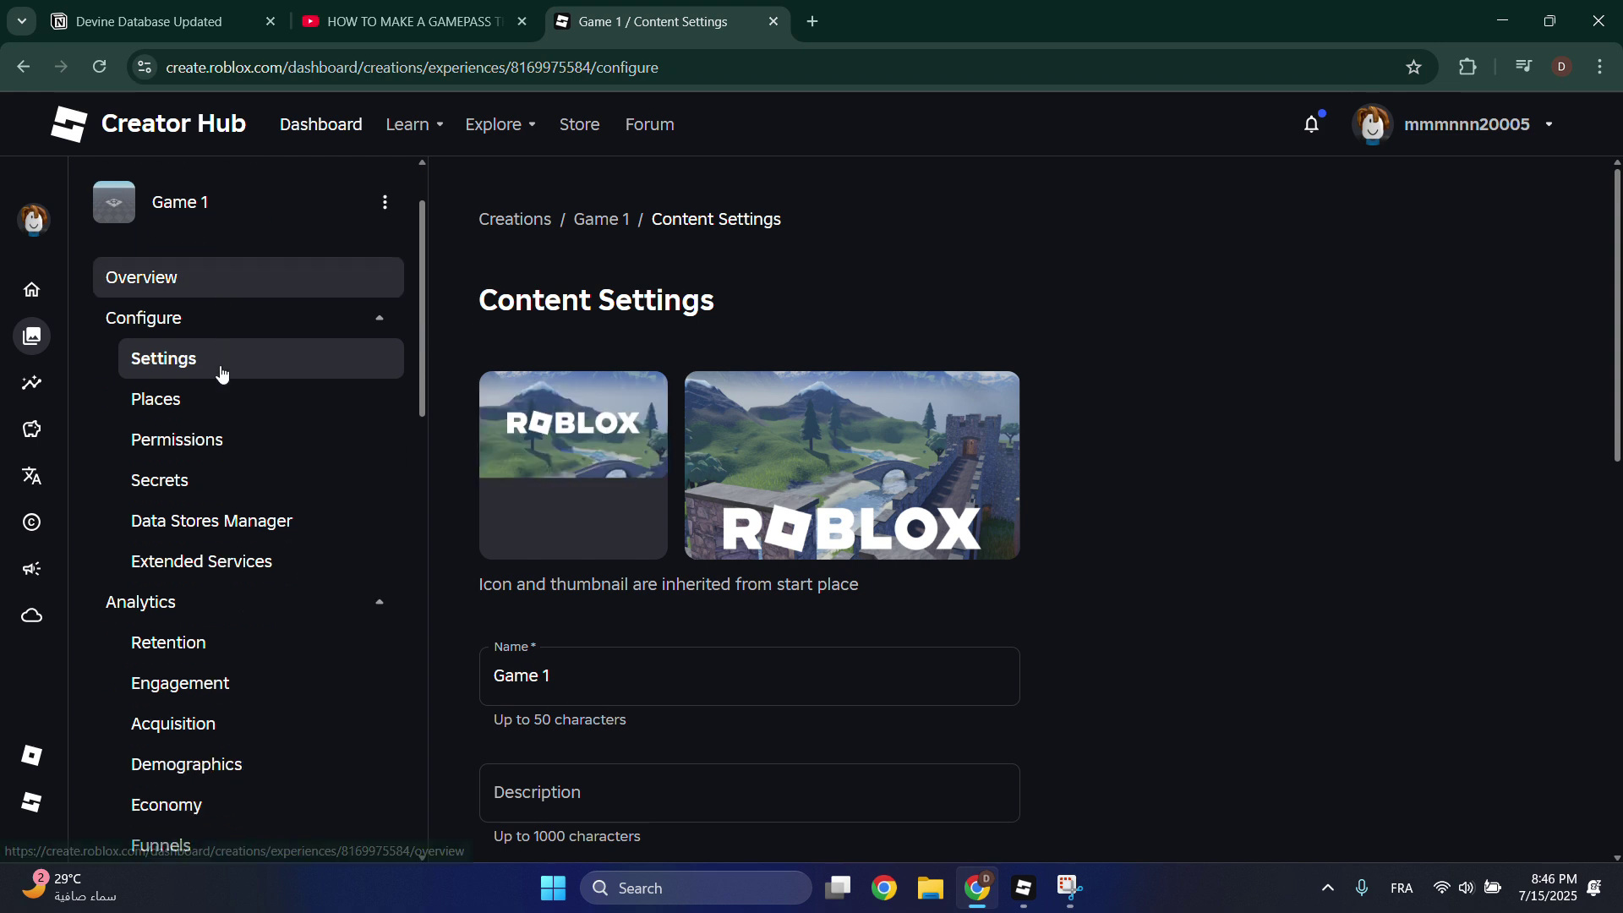
pyautogui.scroll(-1, 226, 380)
pyautogui.scroll(-2, 275, 408)
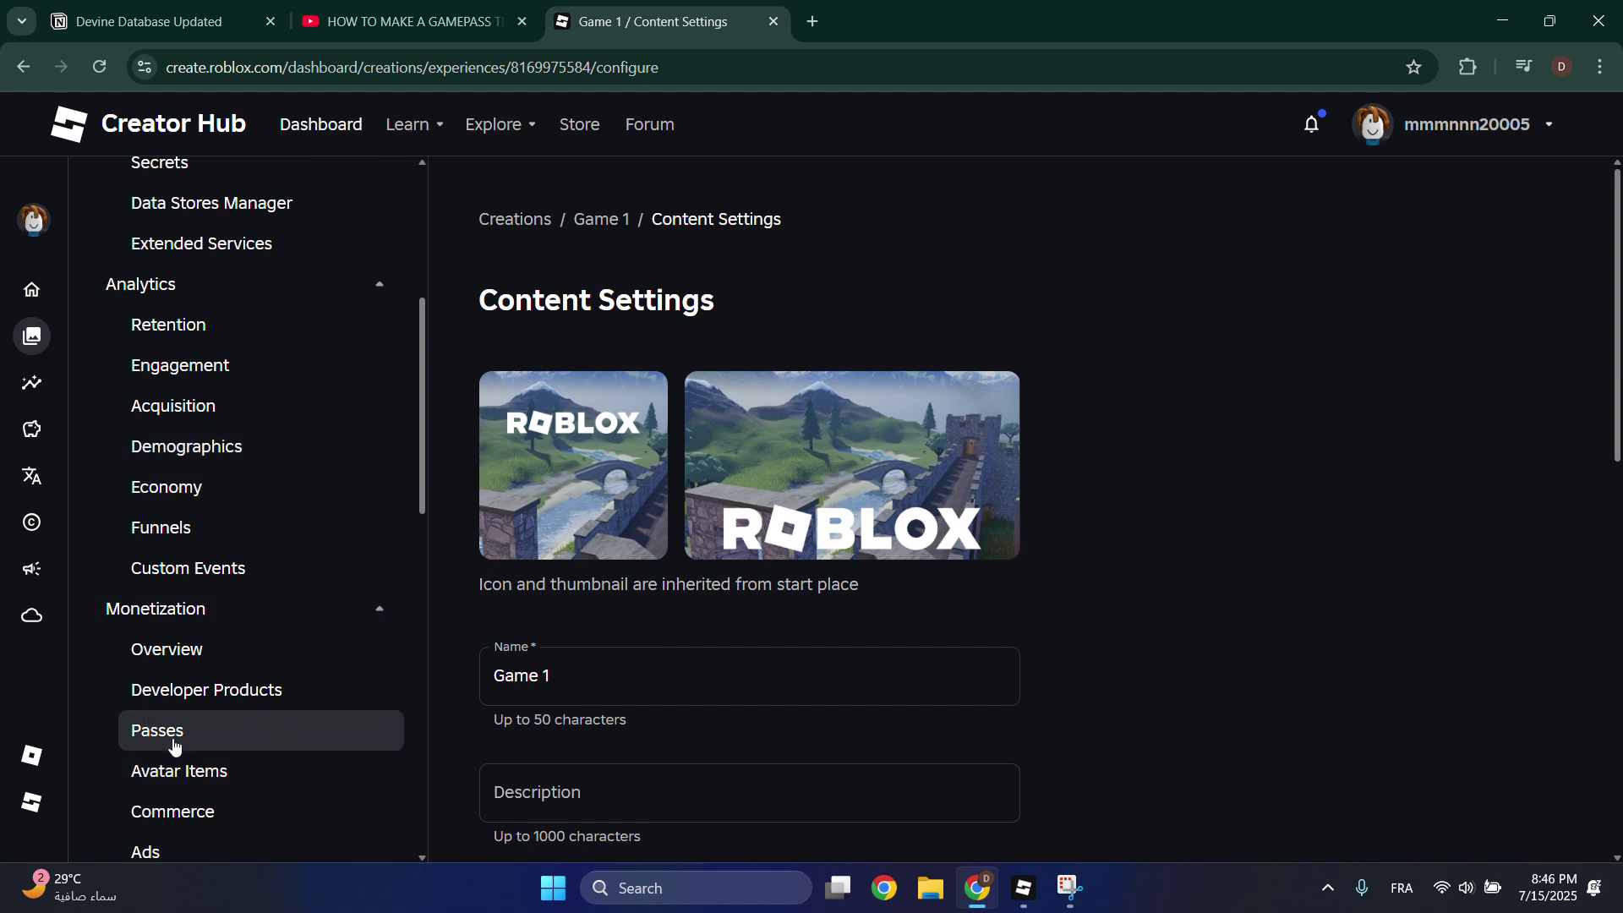
pyautogui.click(170, 739)
pyautogui.scroll(-2, 627, 628)
pyautogui.scroll(-1, 943, 623)
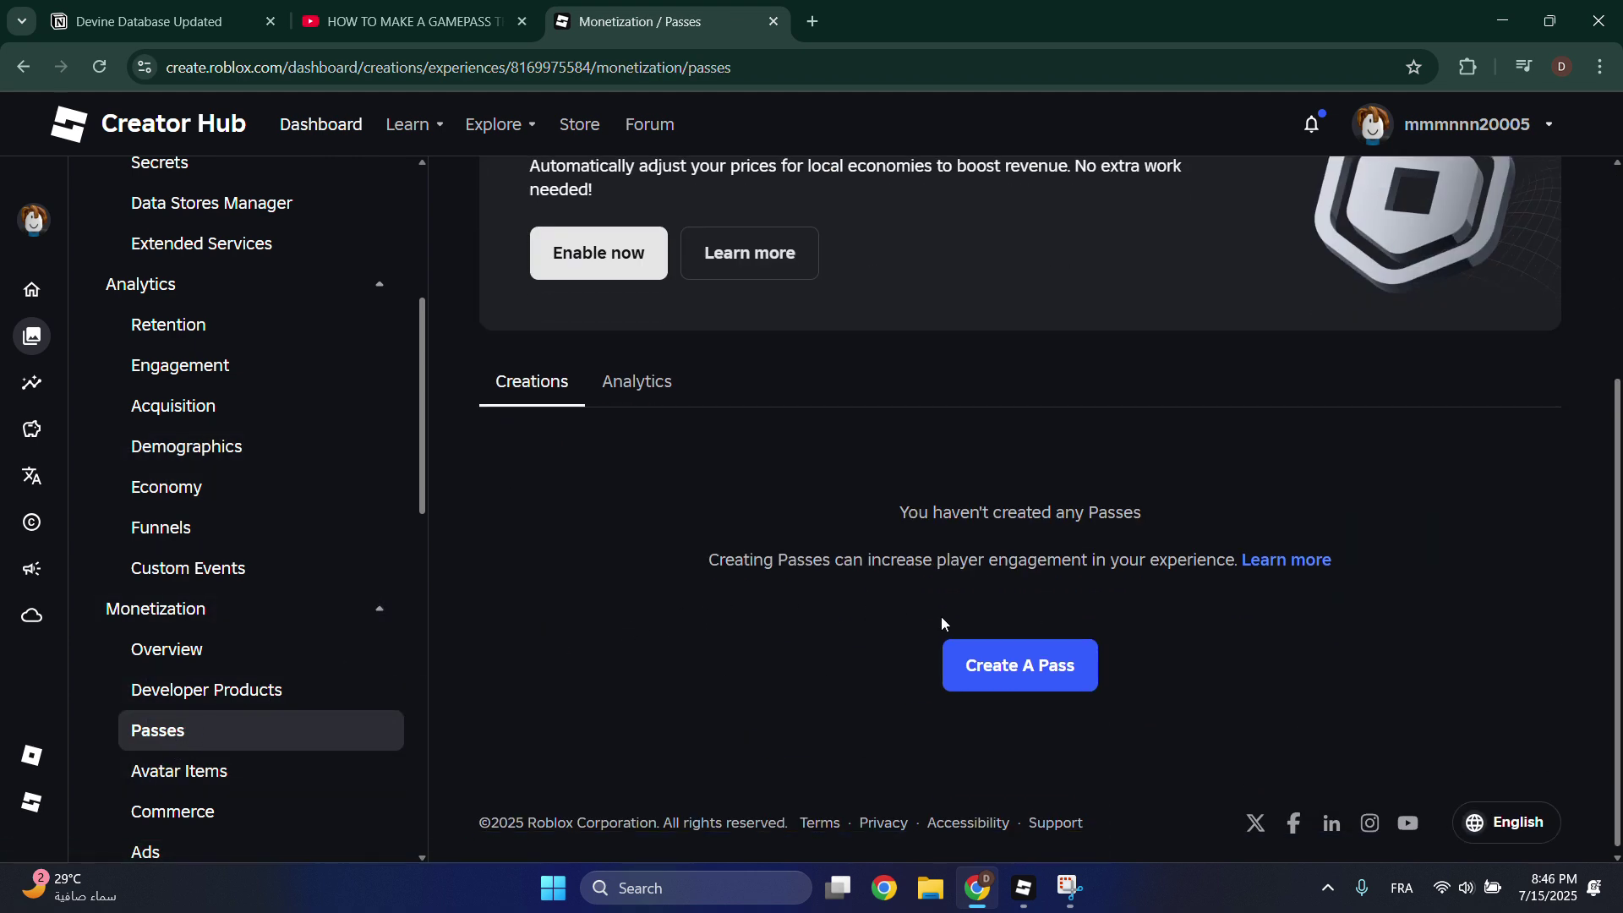
# Create a new pass for Game 1 named pass1.
pyautogui.click(981, 665)
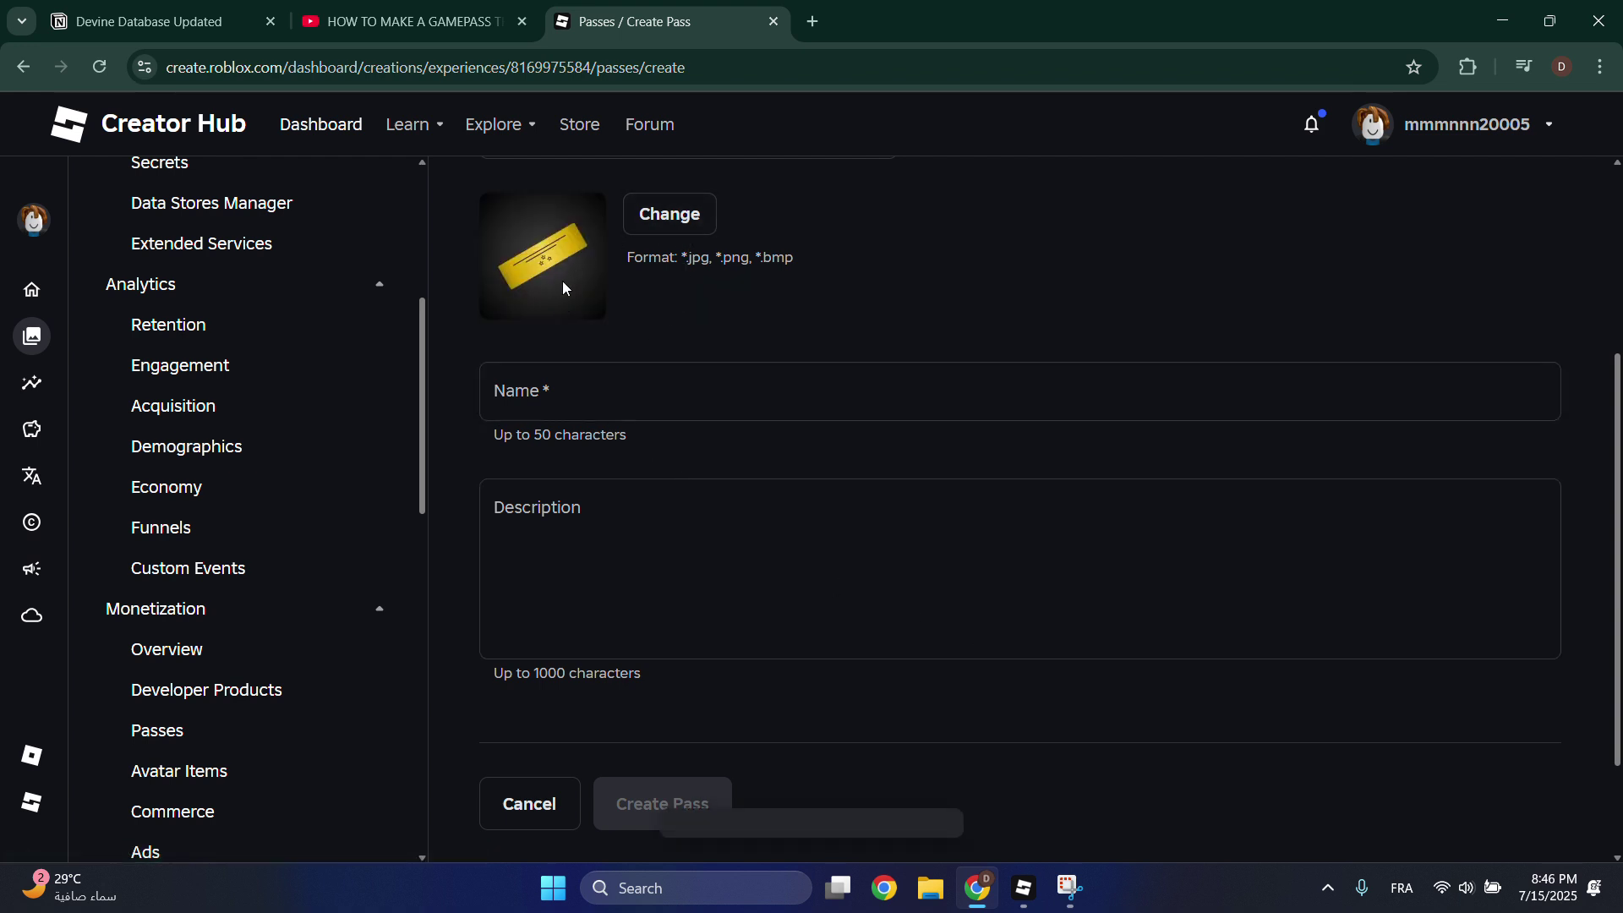
pyautogui.click(569, 408)
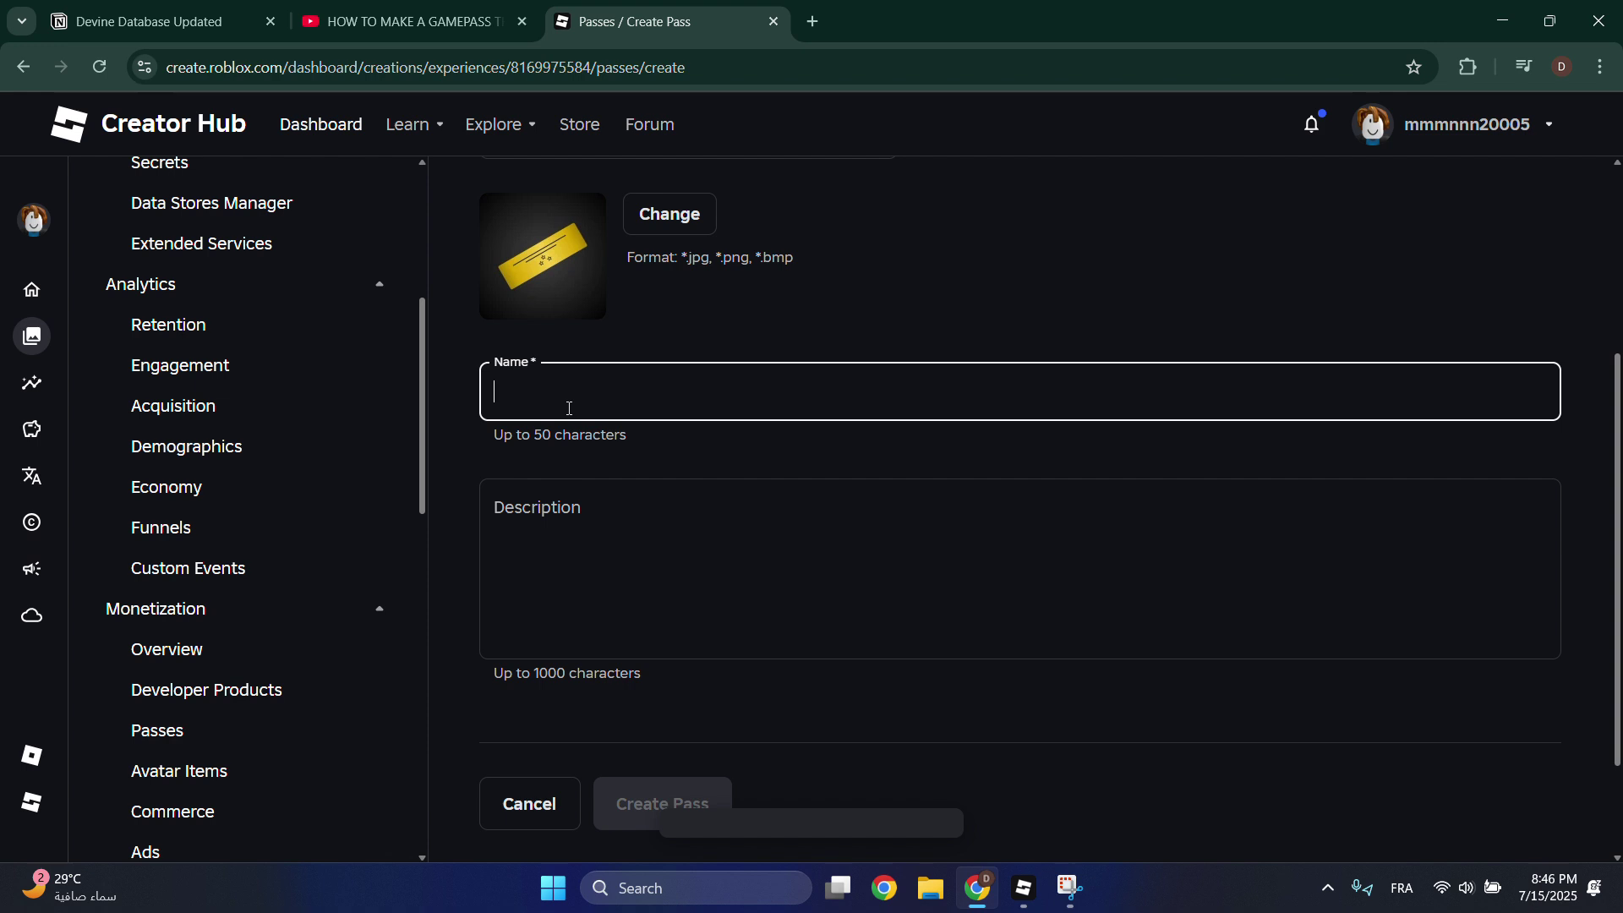
pyautogui.write('pas')
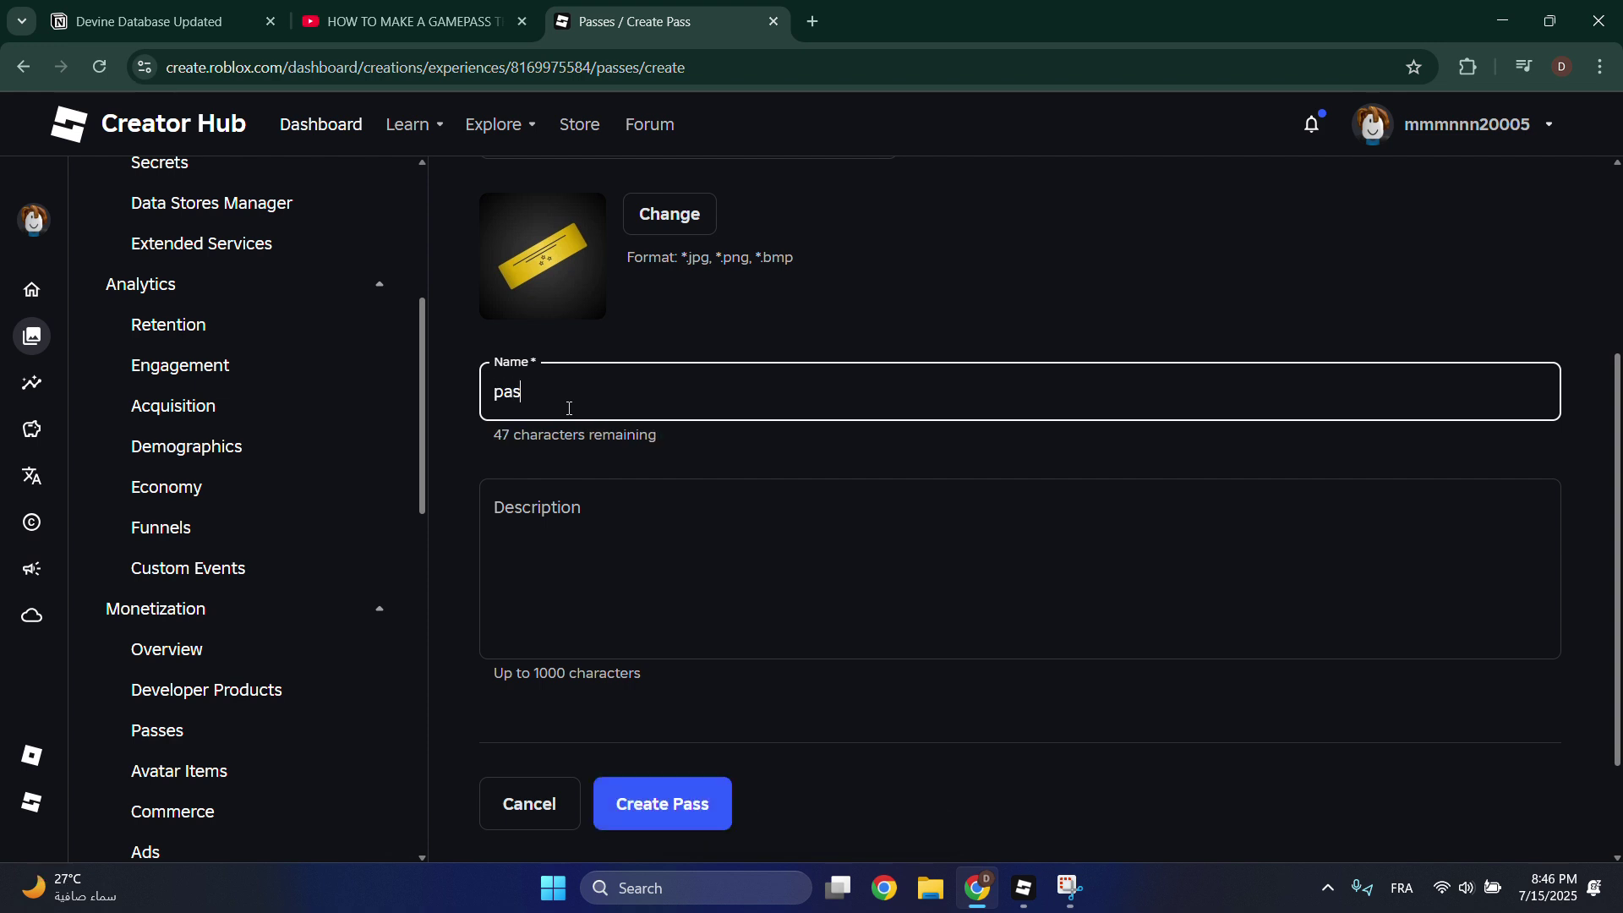
pyautogui.write('s1')
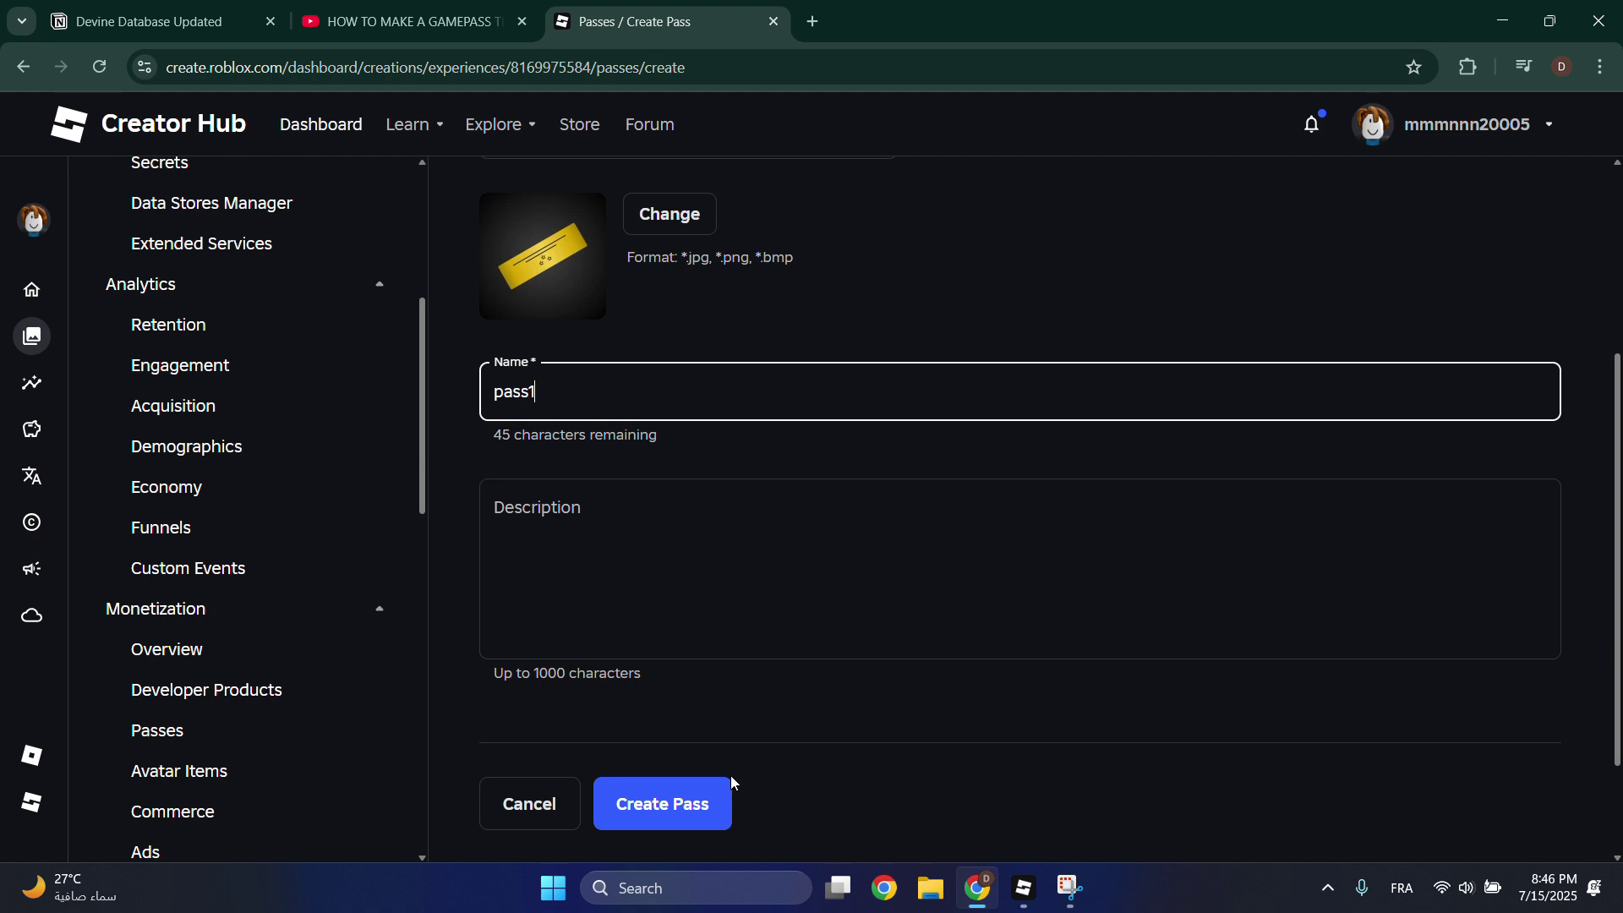
pyautogui.click(724, 779)
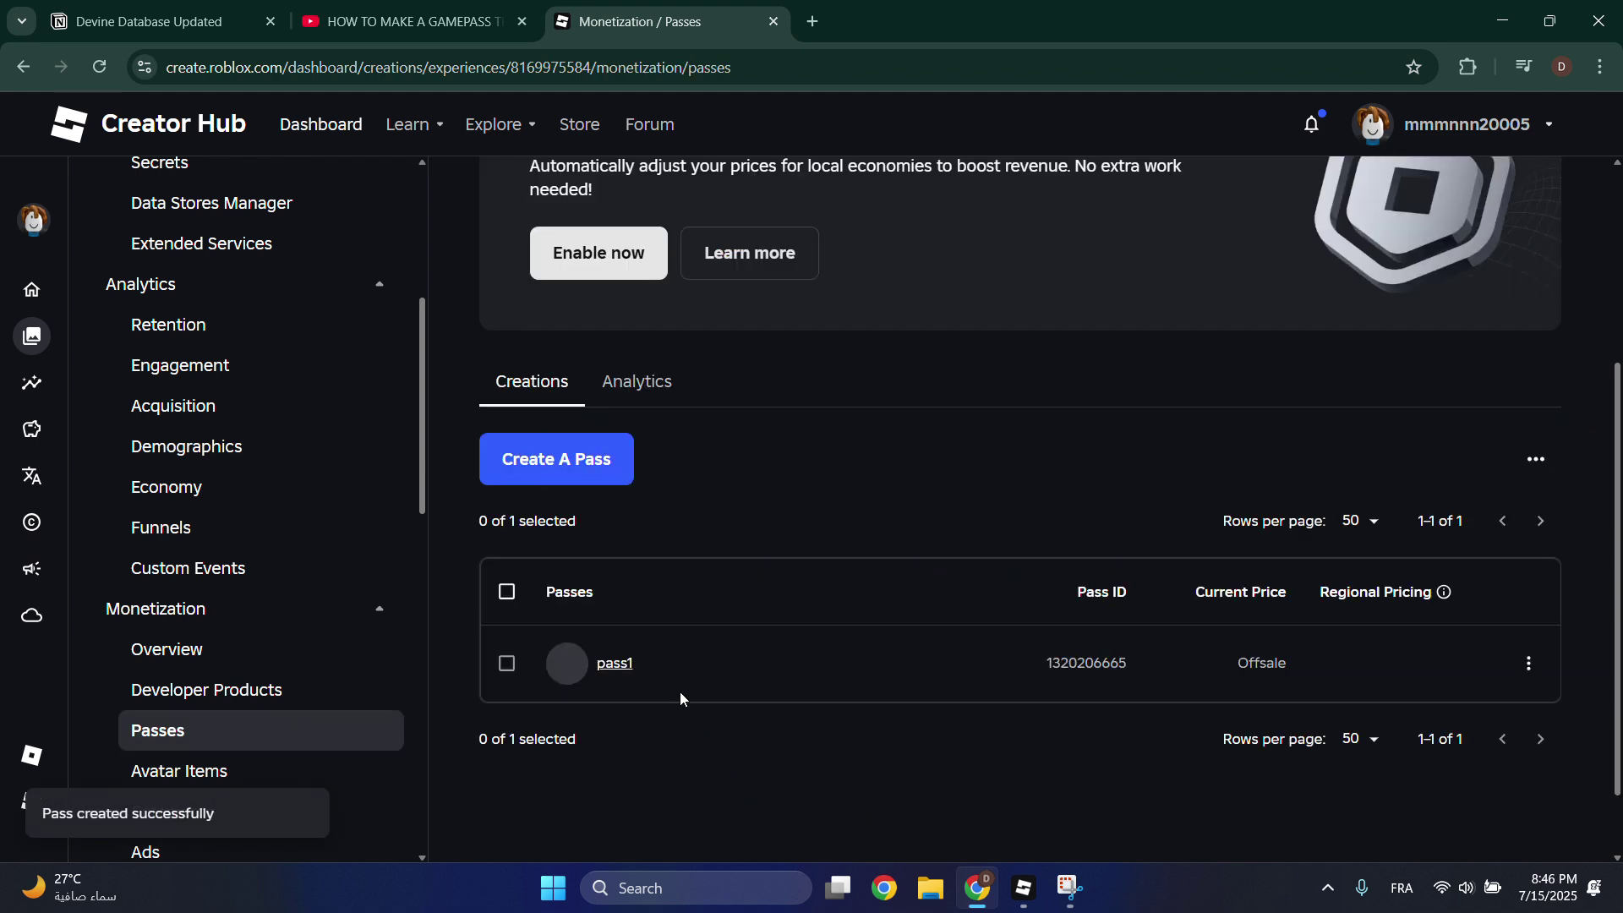
# Put pass1 on sale at a default price of 100 and save, accepting the acknowledgement.
pyautogui.click(623, 670)
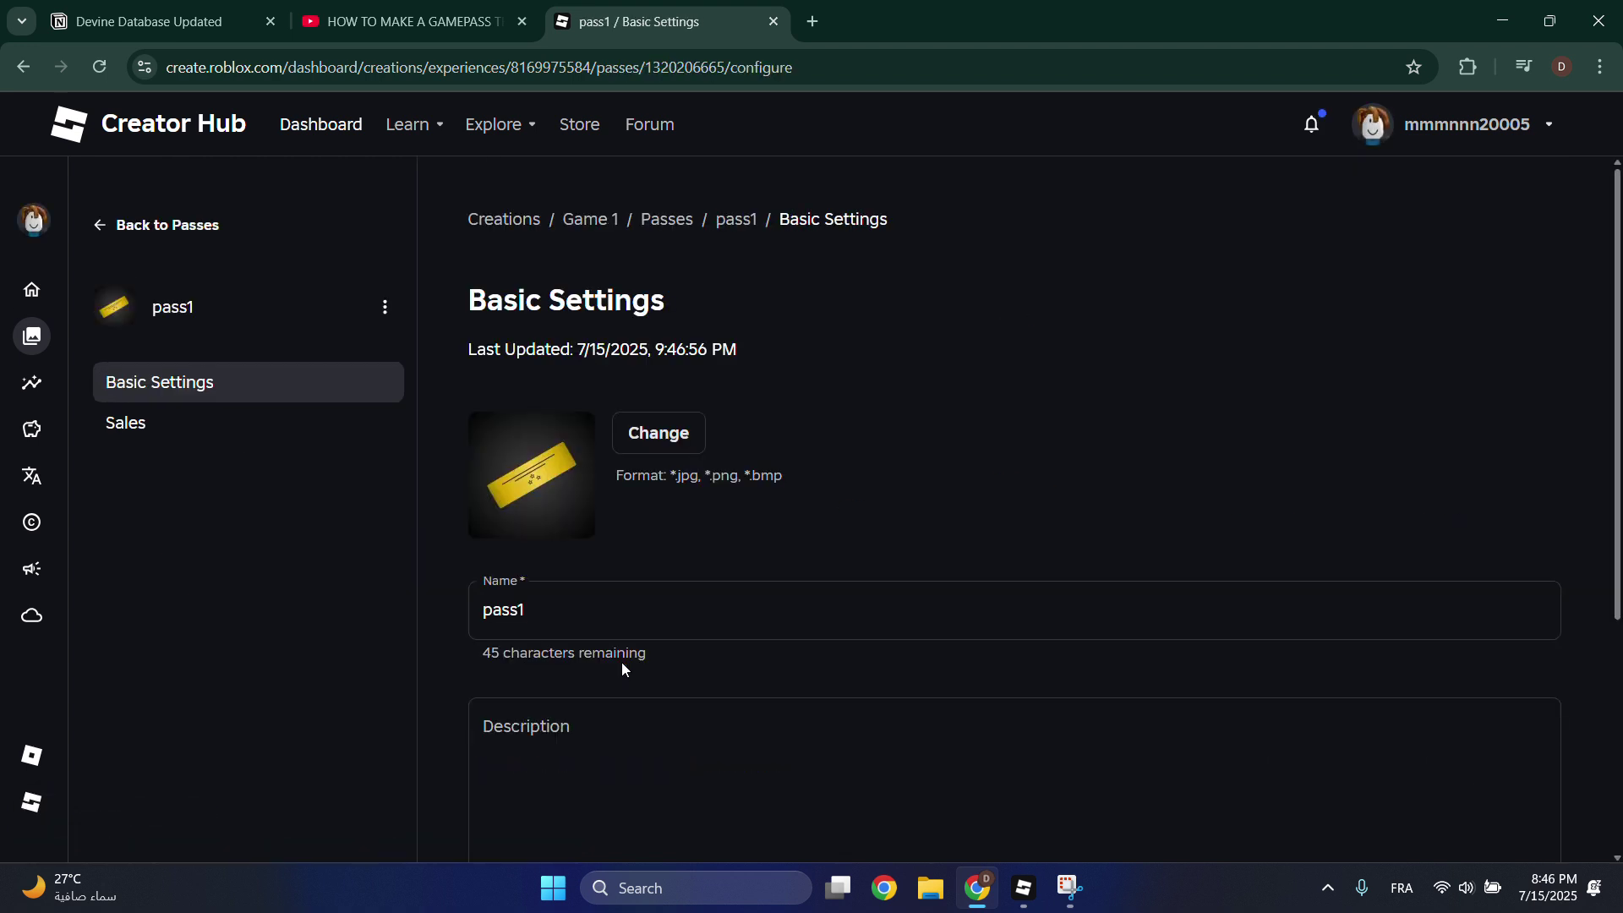
pyautogui.click(233, 430)
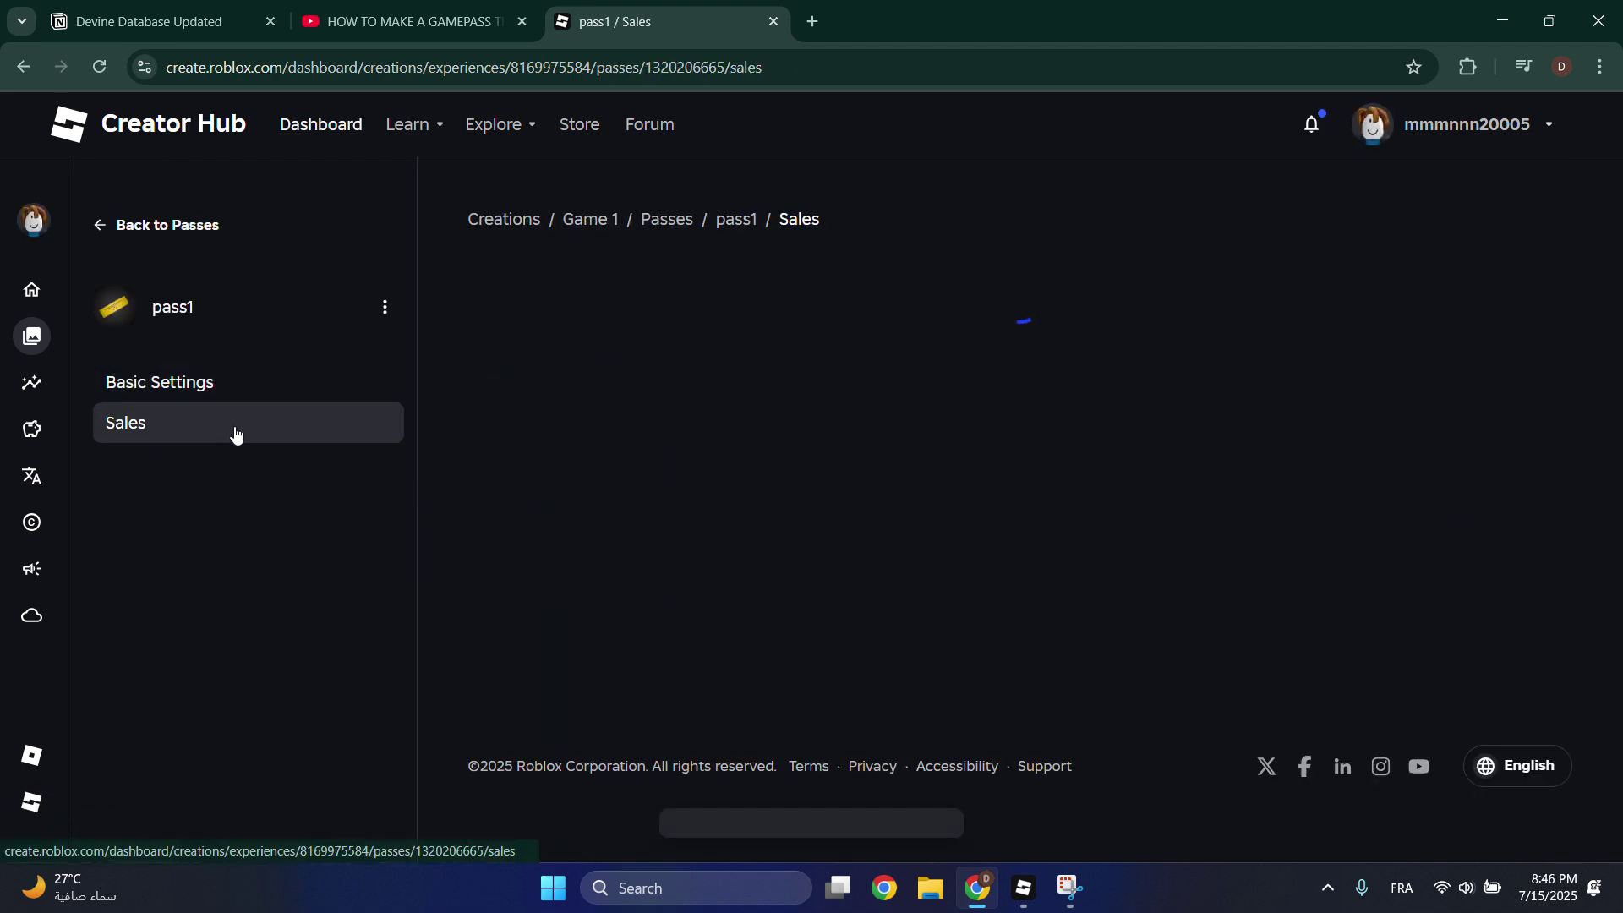
pyautogui.click(489, 491)
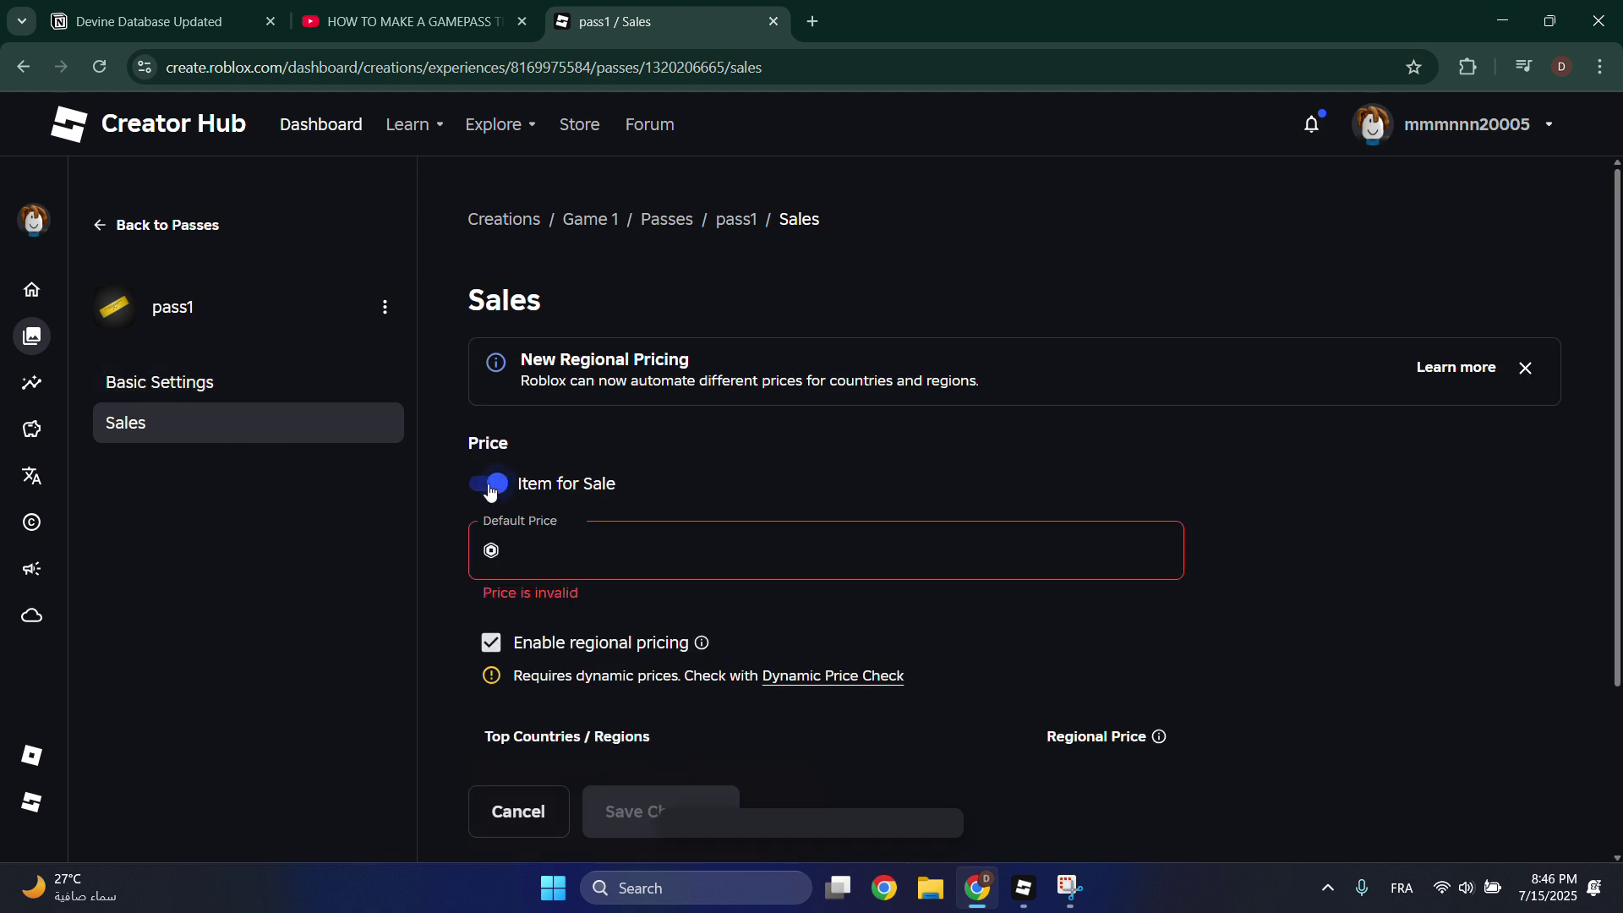
pyautogui.click(531, 546)
pyautogui.write('10')
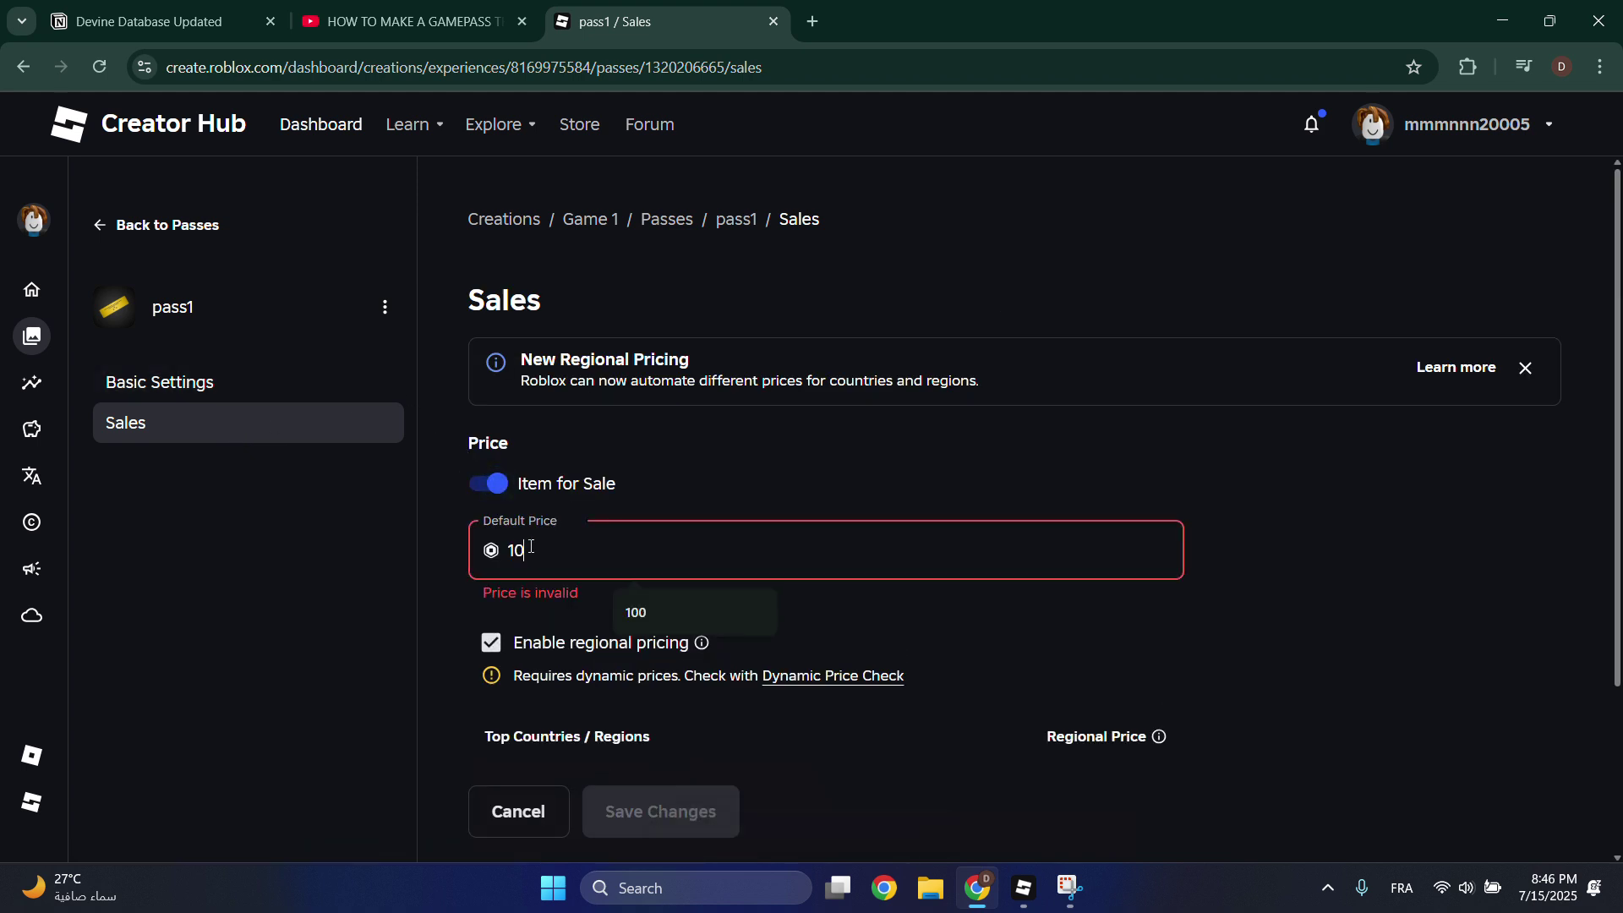
pyautogui.write('0')
pyautogui.click(670, 827)
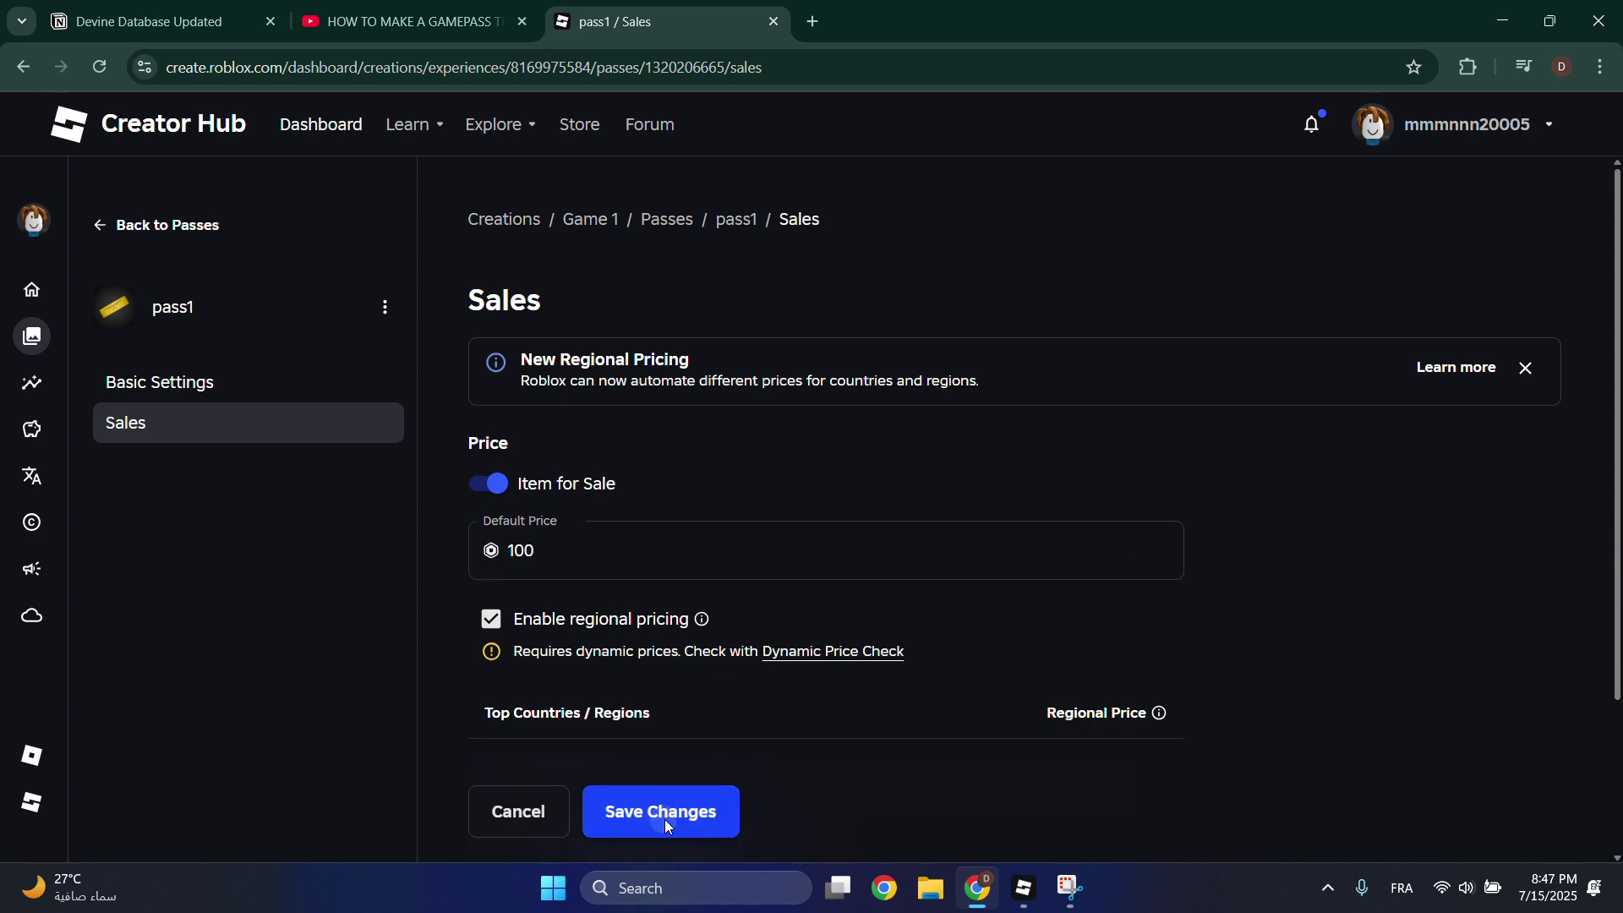
pyautogui.click(1065, 620)
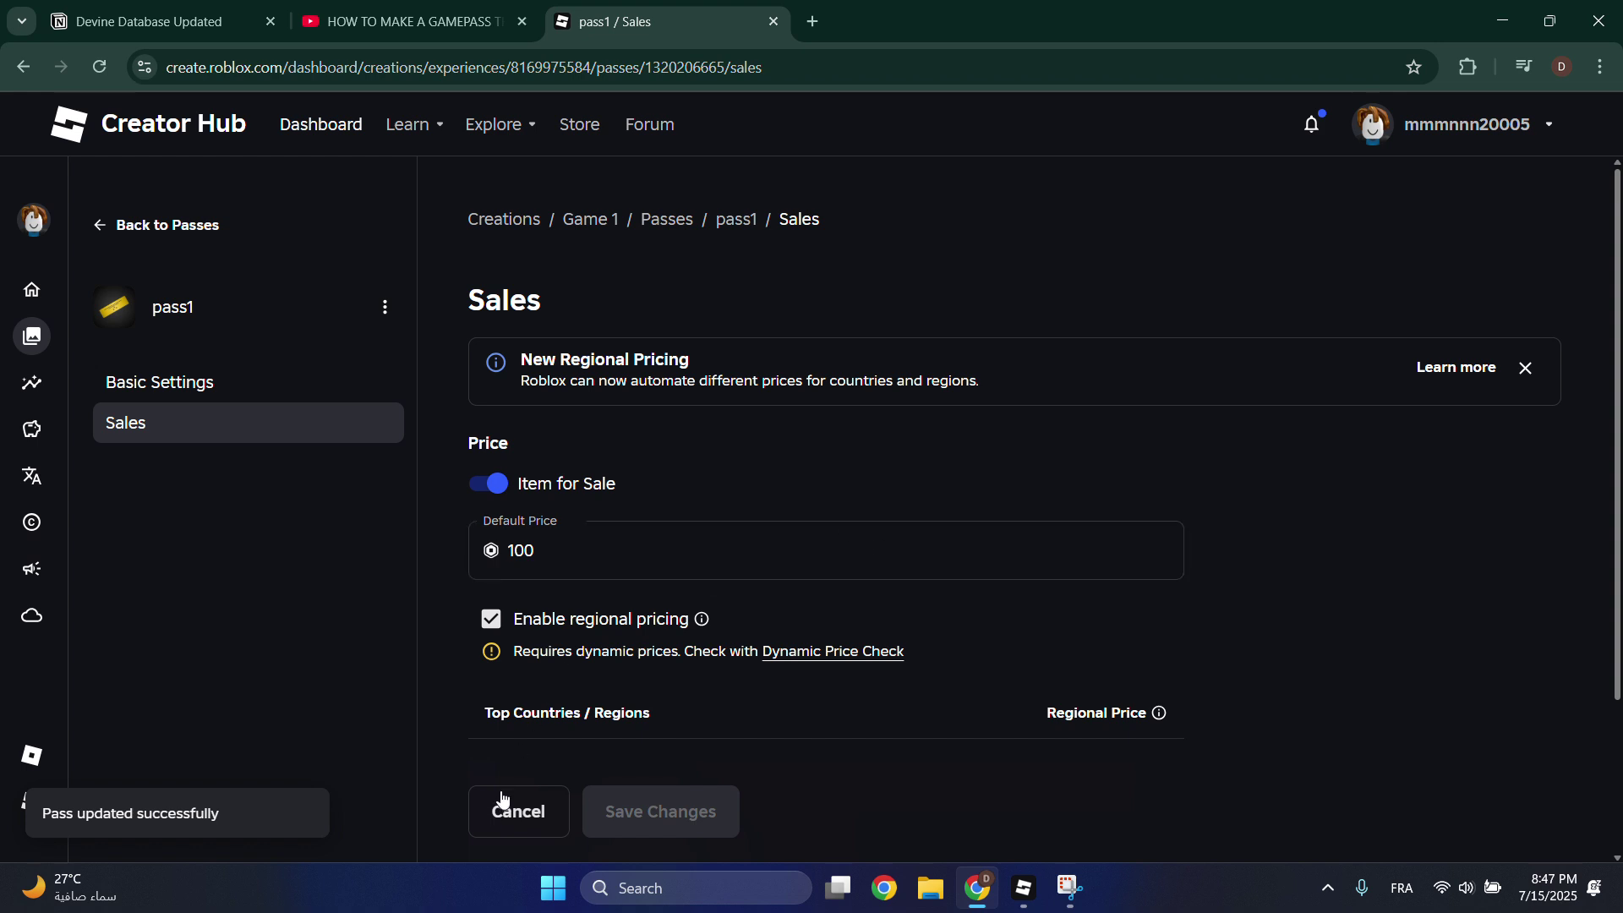
# Browse between pass1's Basic Settings and Sales pages.
pyautogui.click(293, 397)
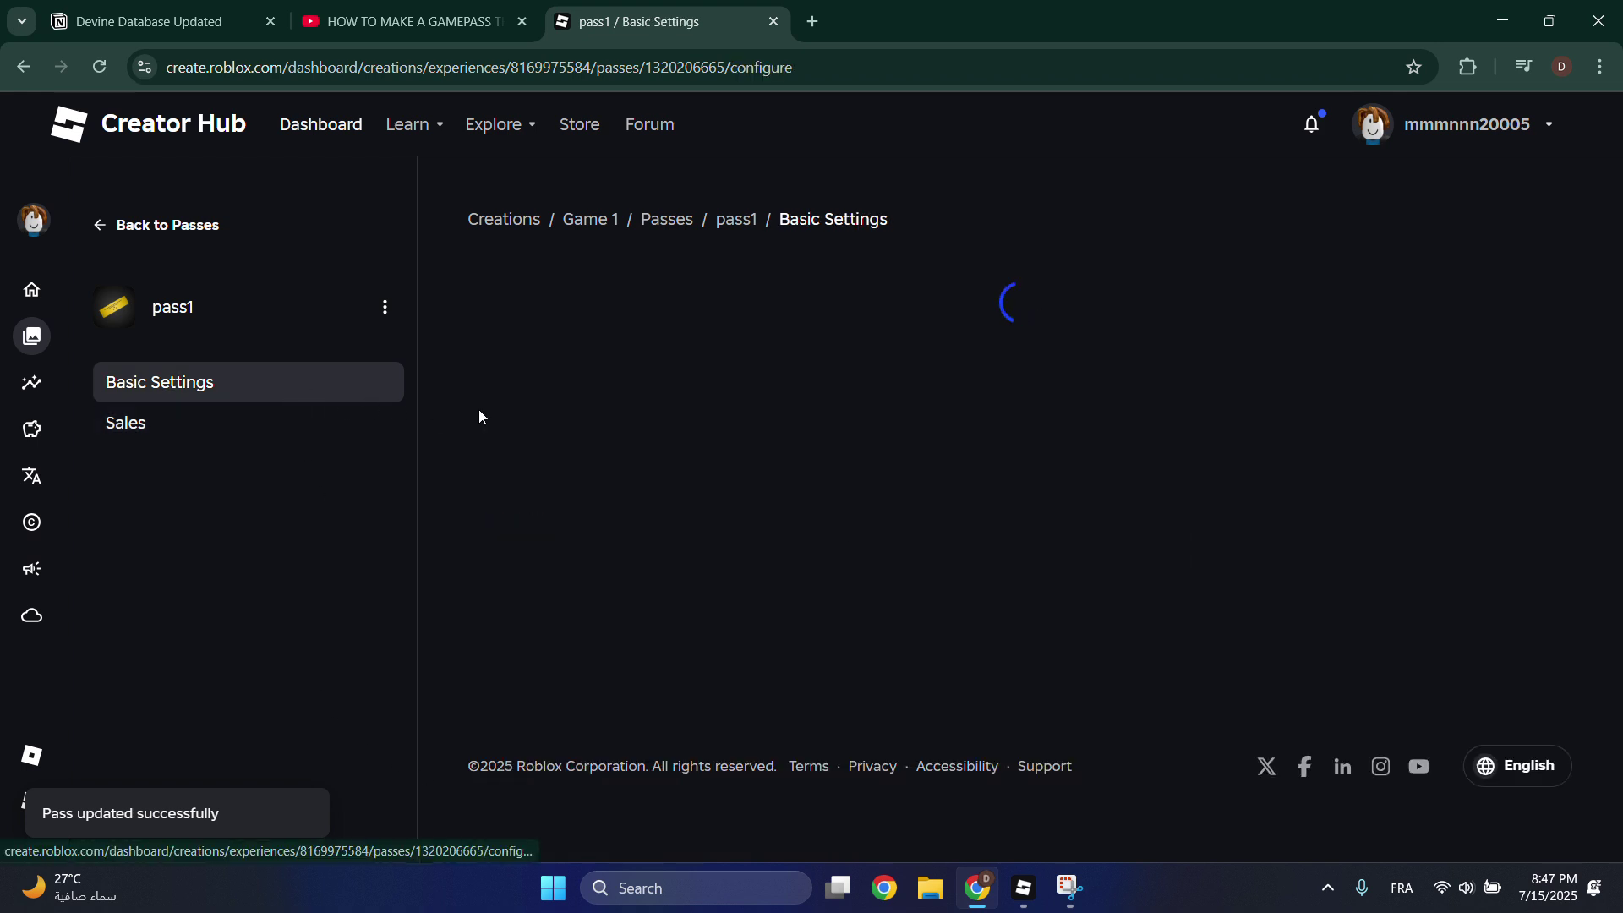
pyautogui.scroll(-4, 779, 437)
pyautogui.click(779, 437)
pyautogui.hotkey('alt', 'Left')
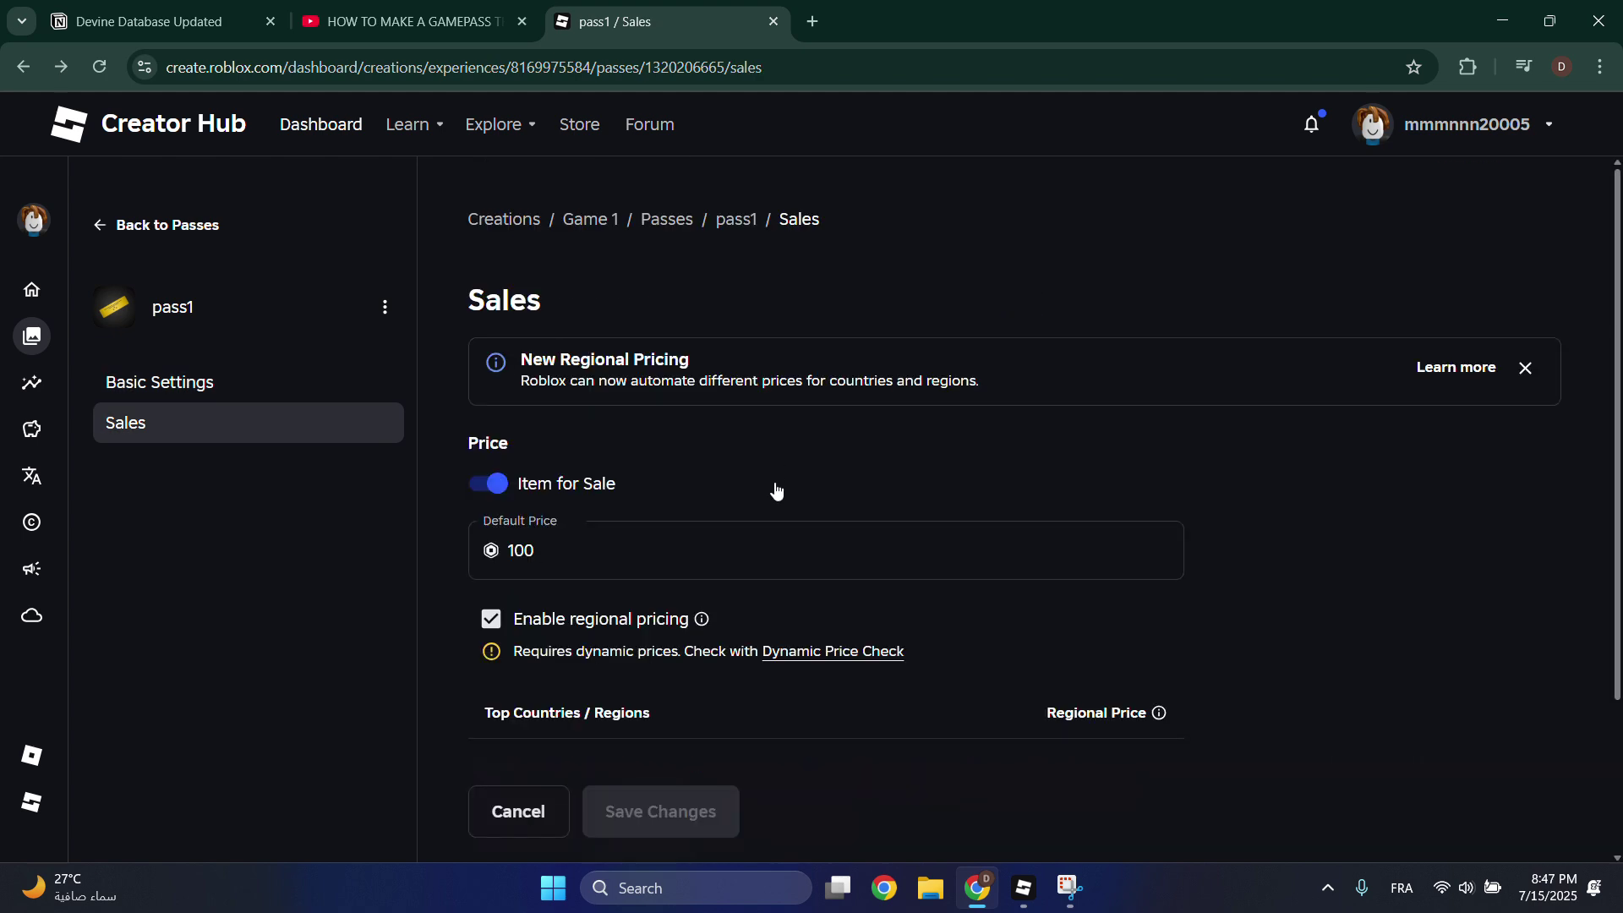
pyautogui.hotkey('alt', 'Right')
pyautogui.hotkey('alt', 'Left')
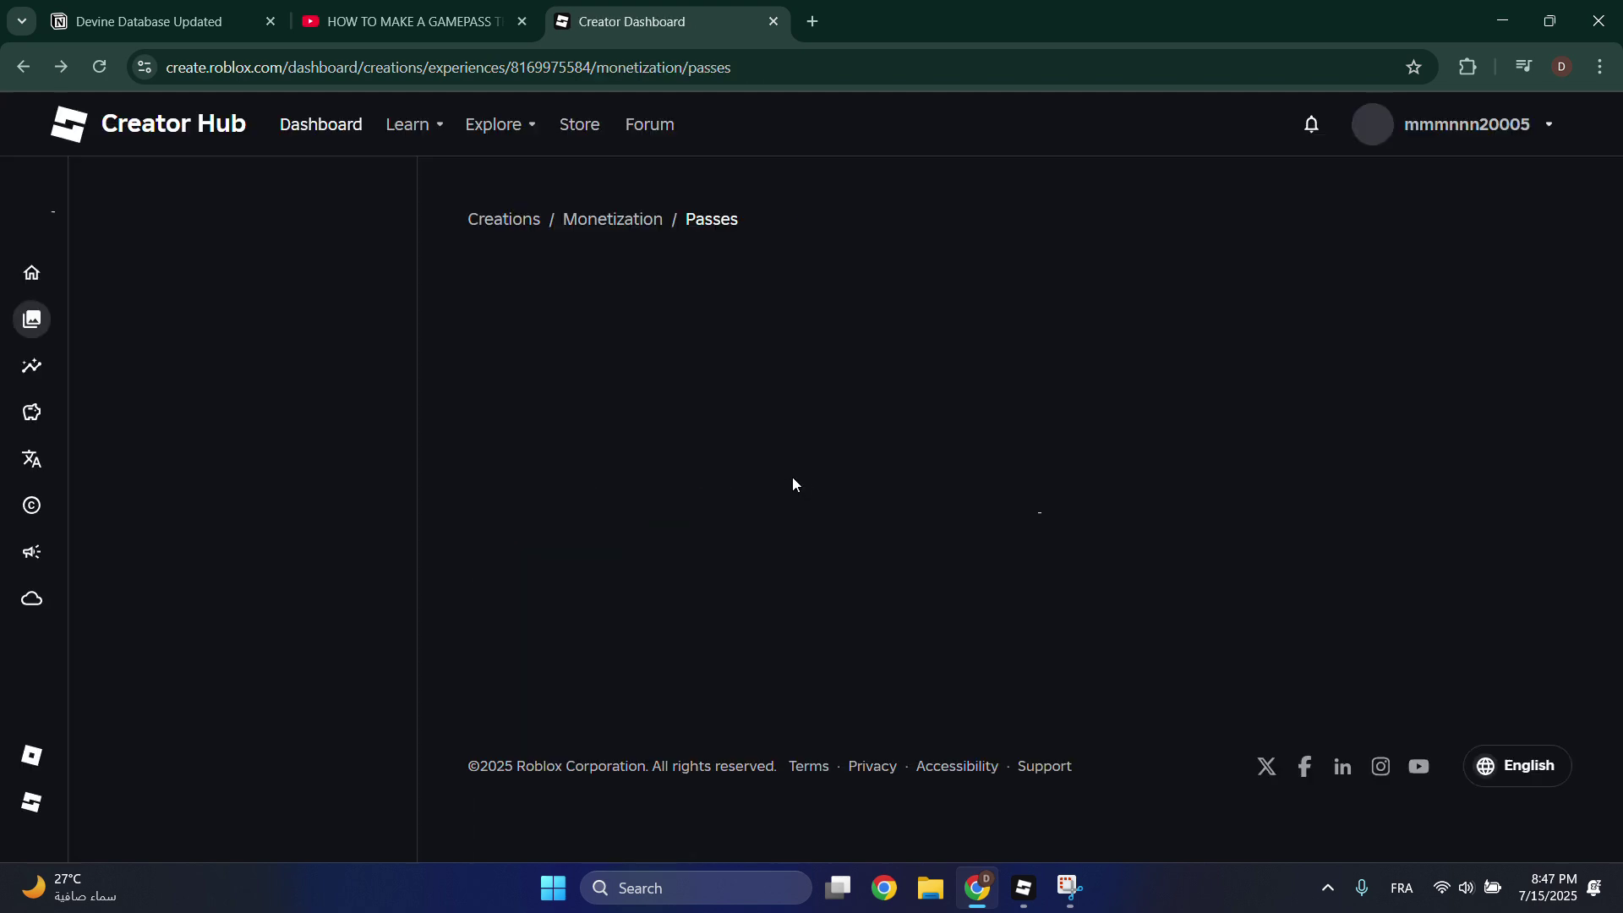
pyautogui.scroll(-5, 772, 535)
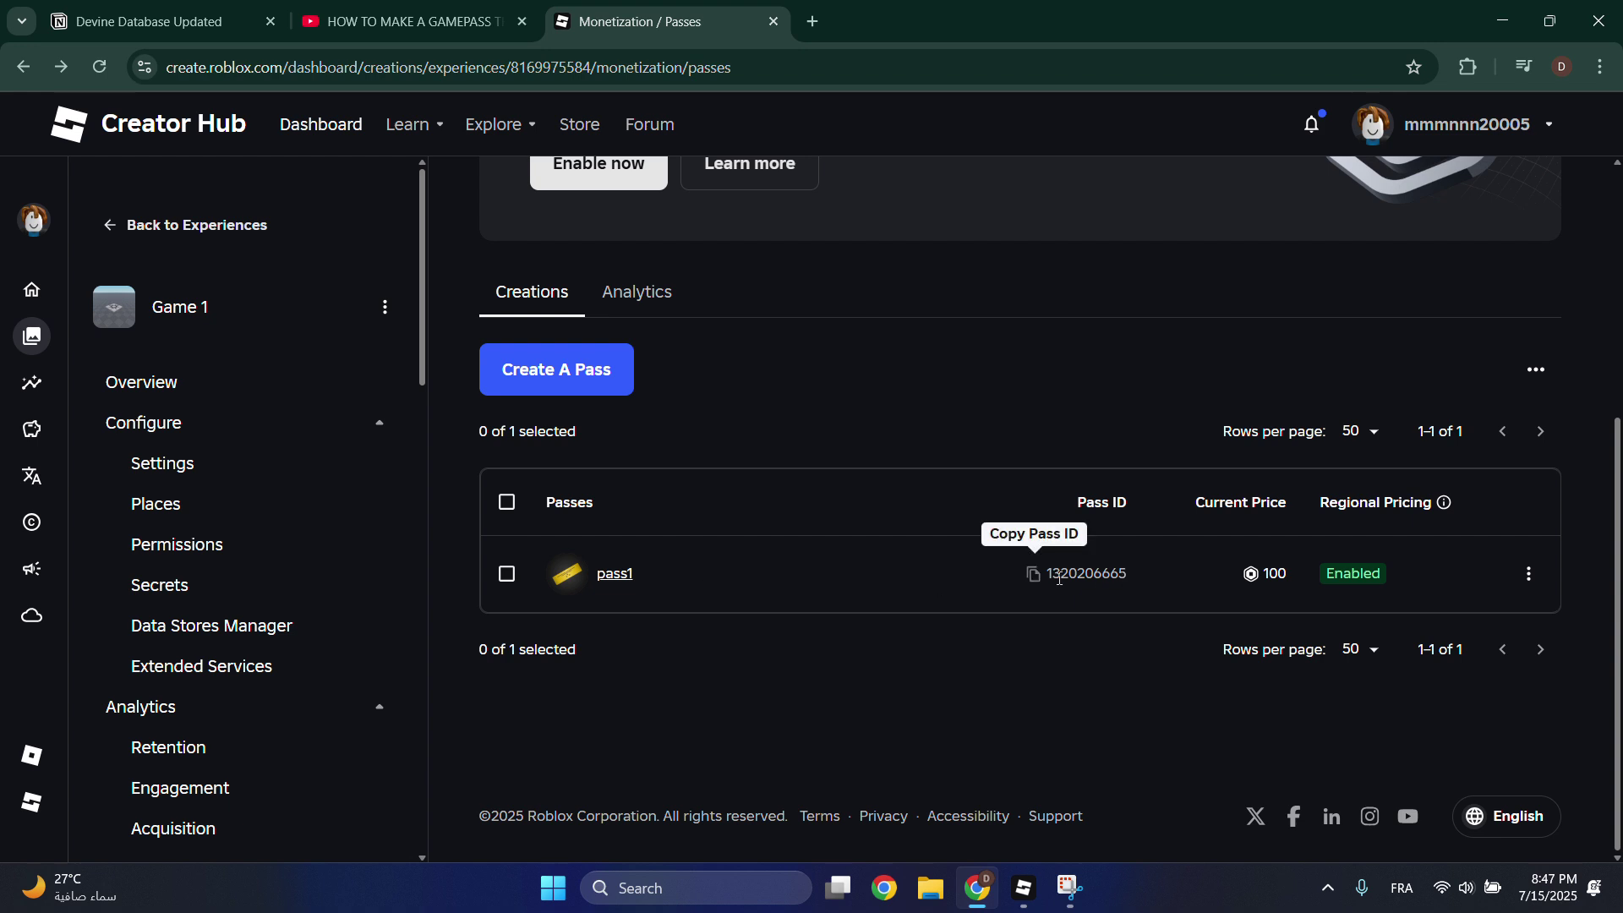
pyautogui.click(1032, 582)
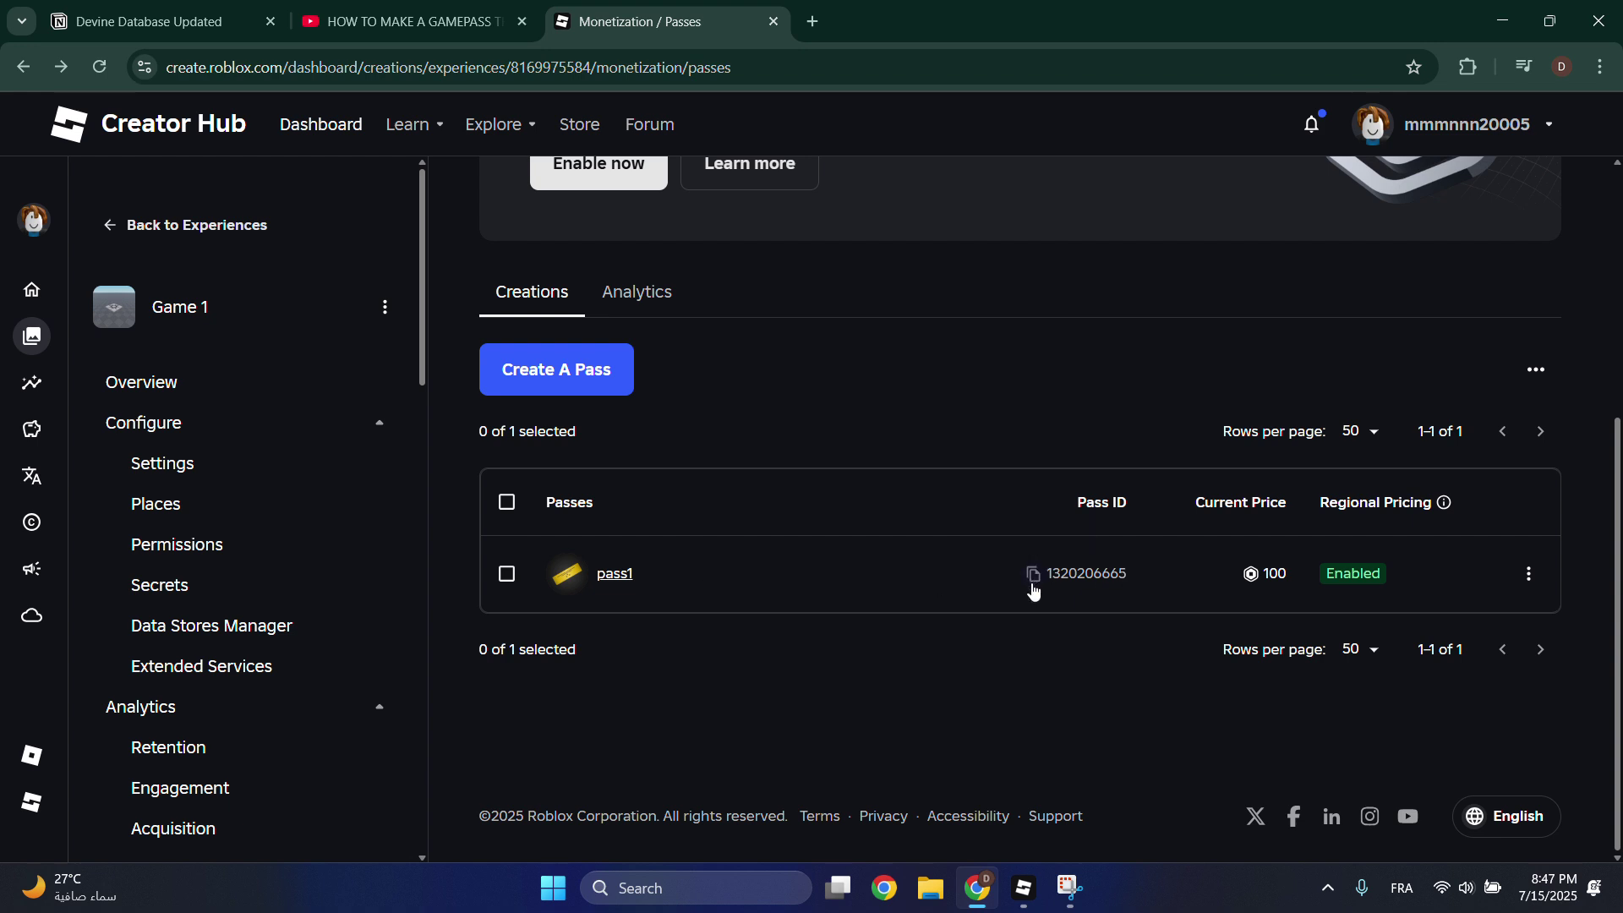
pyautogui.click(1024, 886)
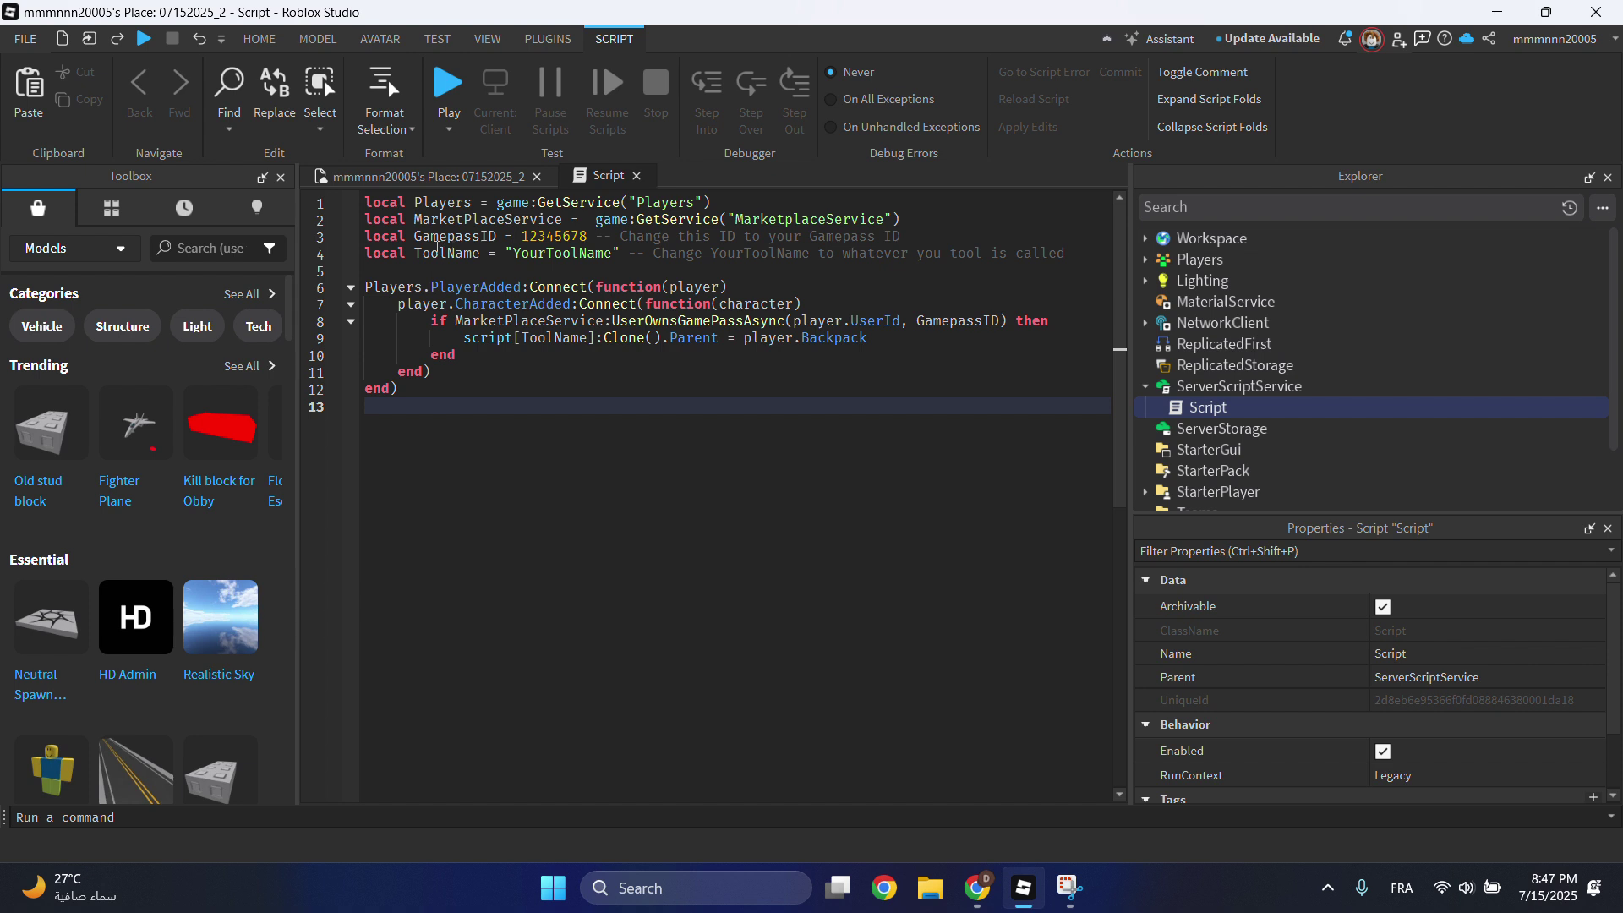
pyautogui.doubleClick(541, 240)
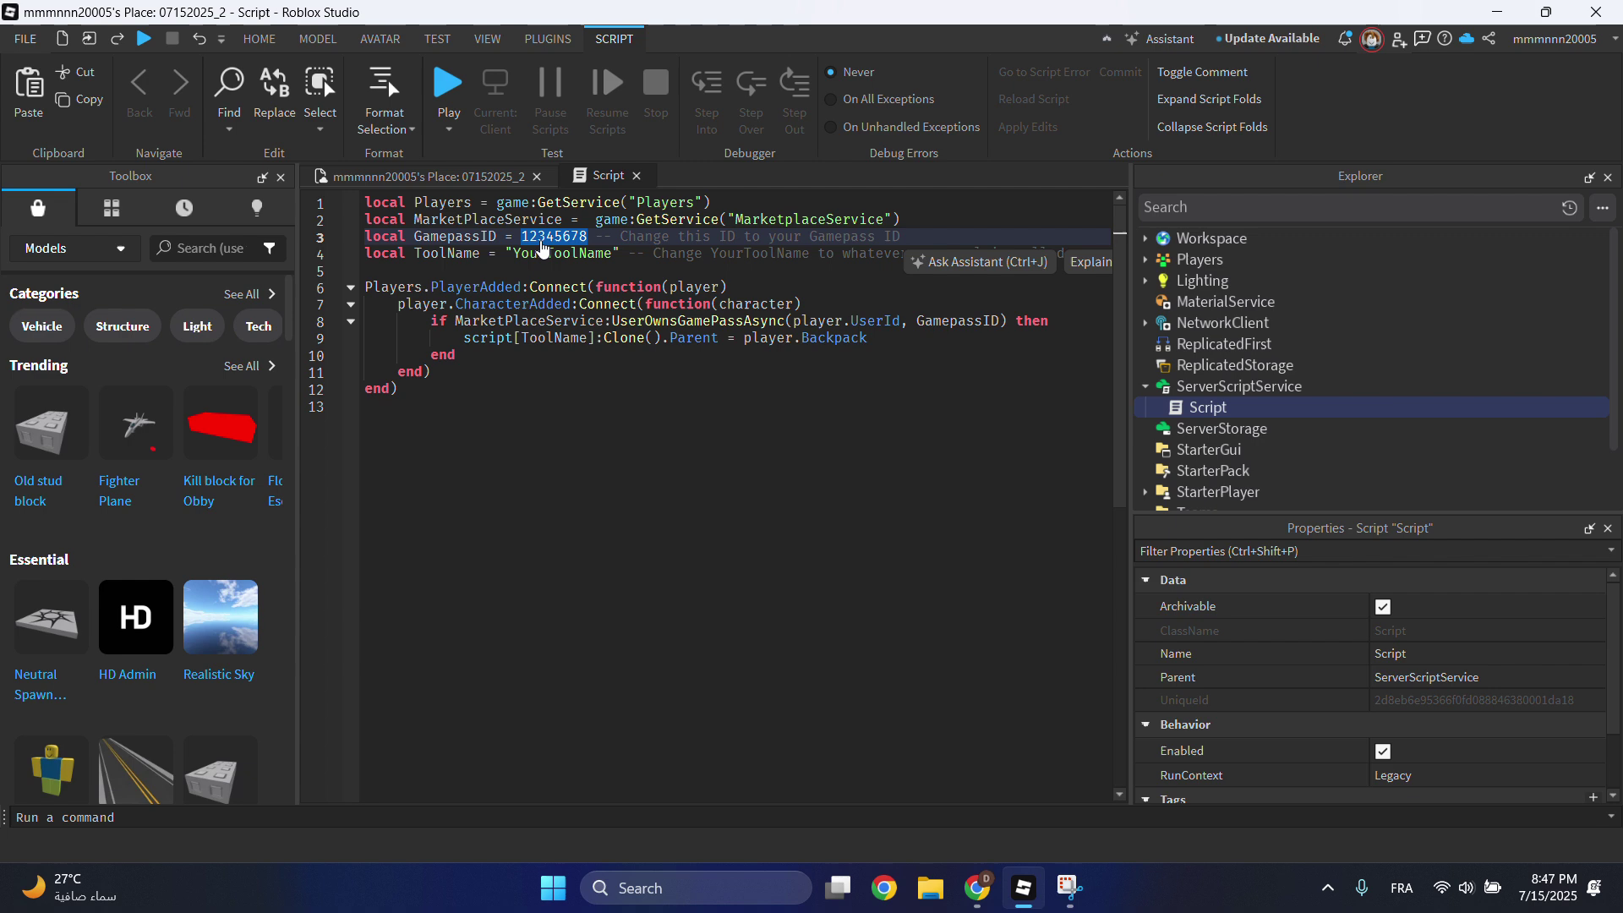
pyautogui.hotkey('ctrl', 'v')
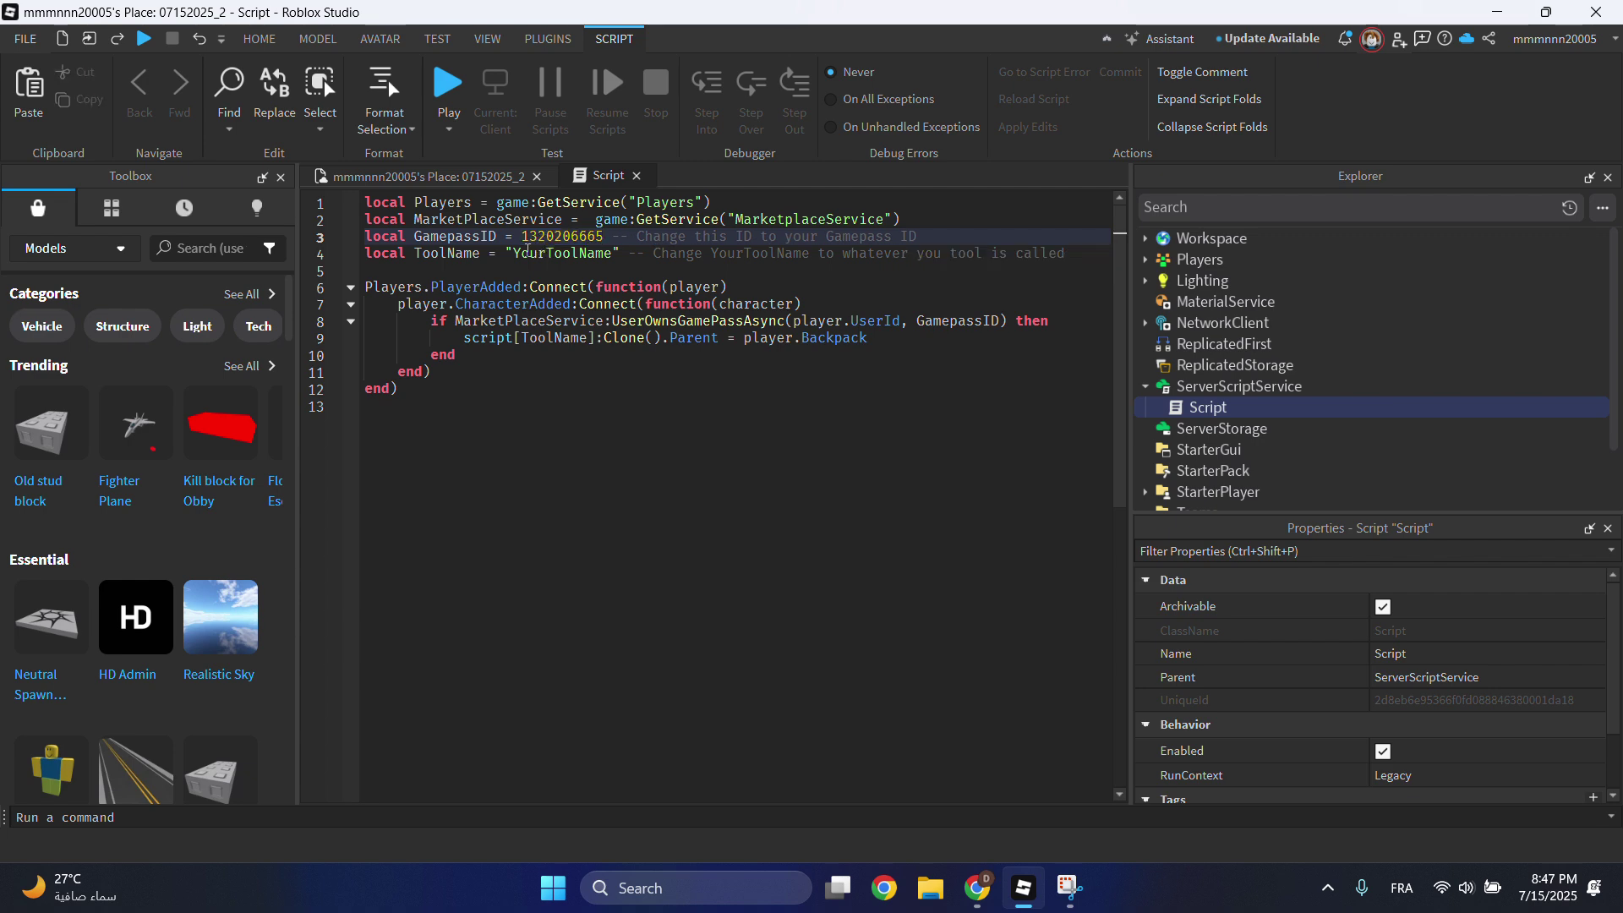
# Insert the Toolbox Sword model found by searching 'swo', allowing its scripts but skipping StarterPack.
pyautogui.click(460, 178)
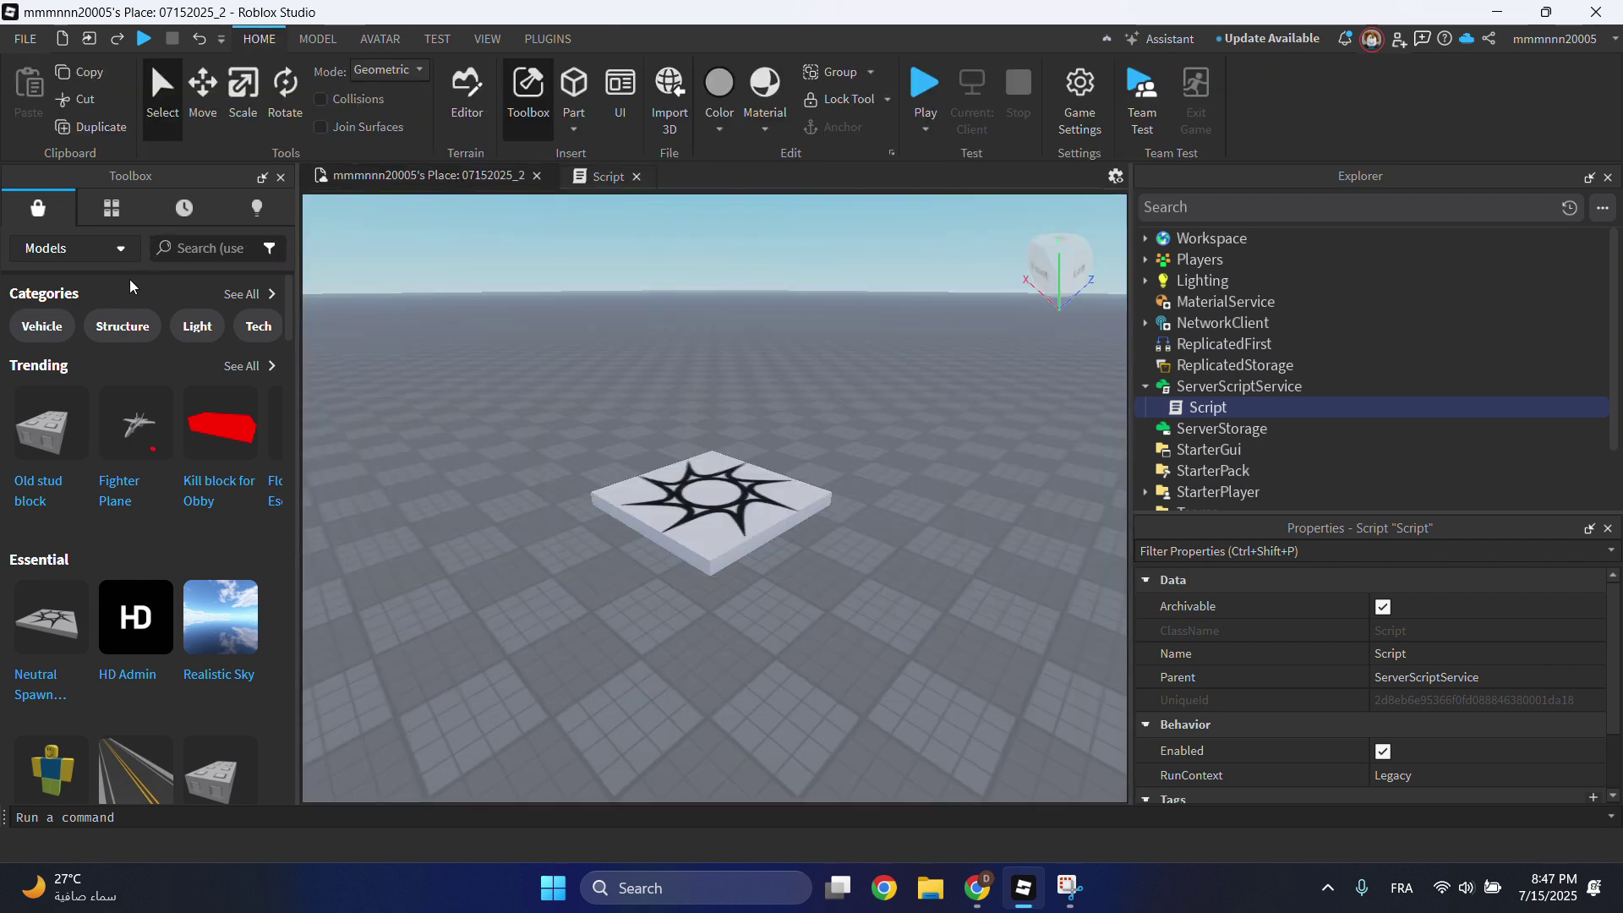
pyautogui.click(178, 245)
pyautogui.click(180, 247)
pyautogui.write('swo')
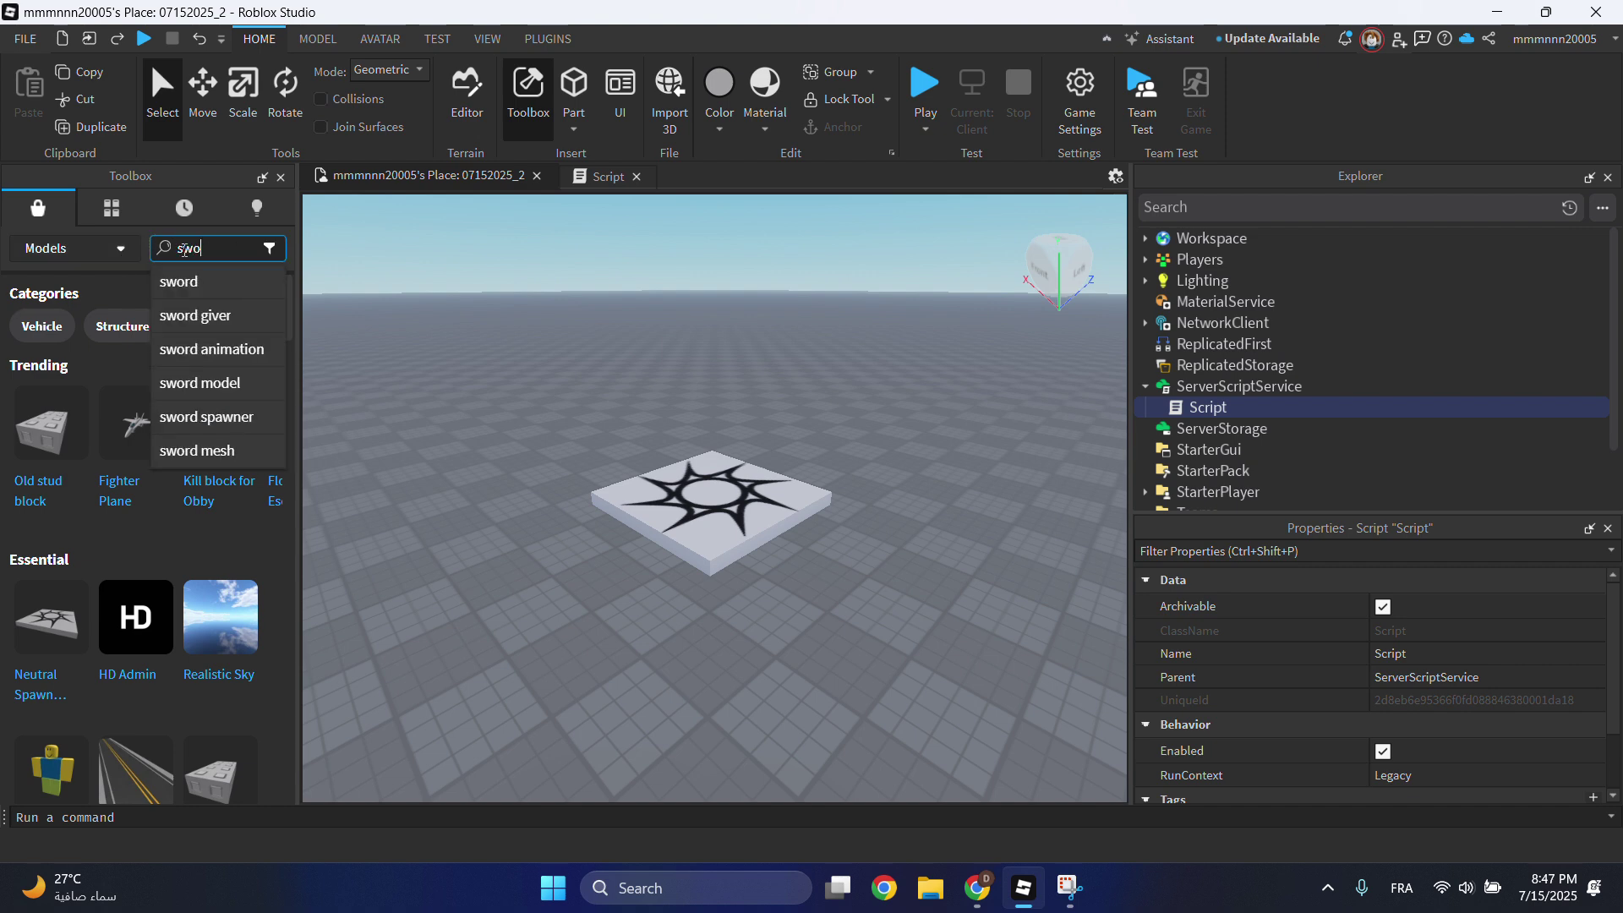
pyautogui.click(207, 286)
pyautogui.moveTo(48, 362)
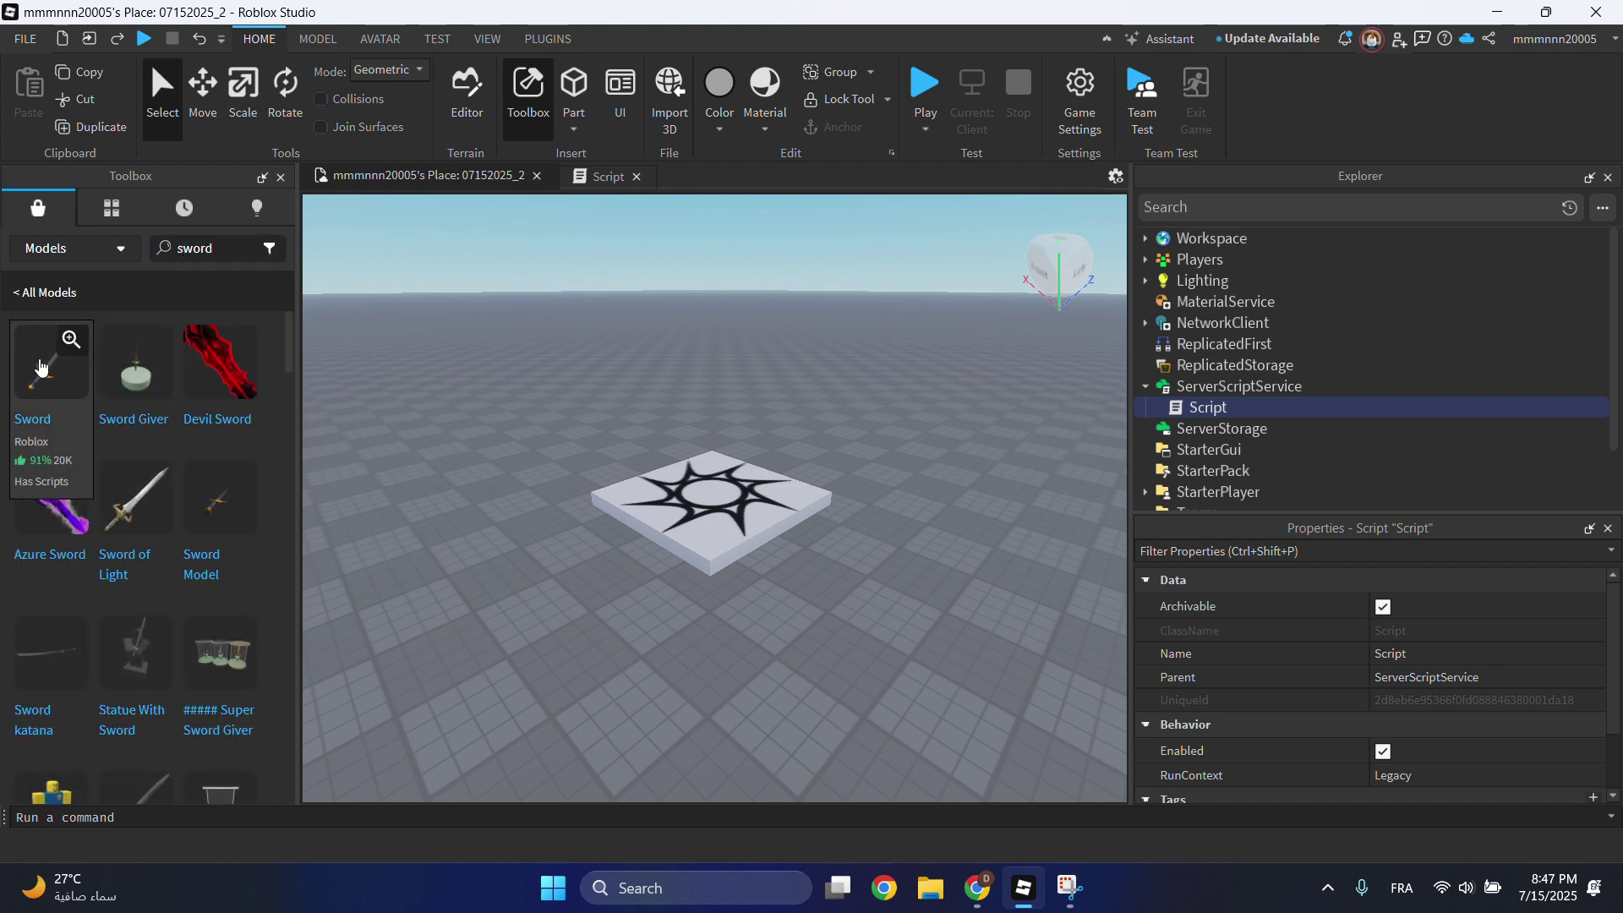
pyautogui.click(30, 366)
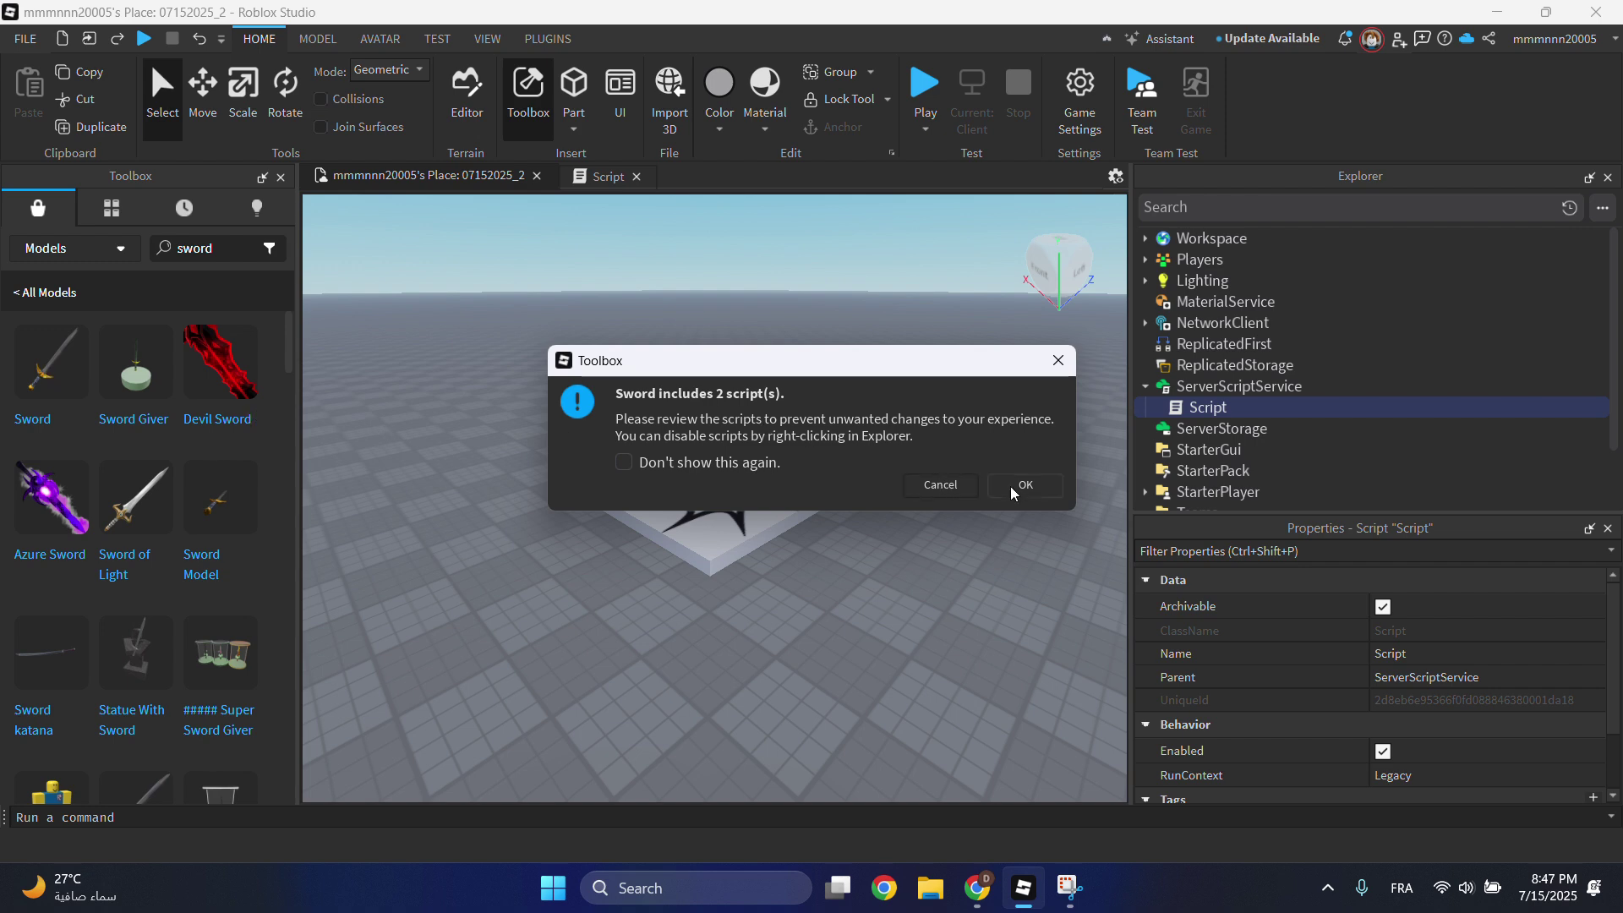
pyautogui.click(780, 462)
pyautogui.click(998, 486)
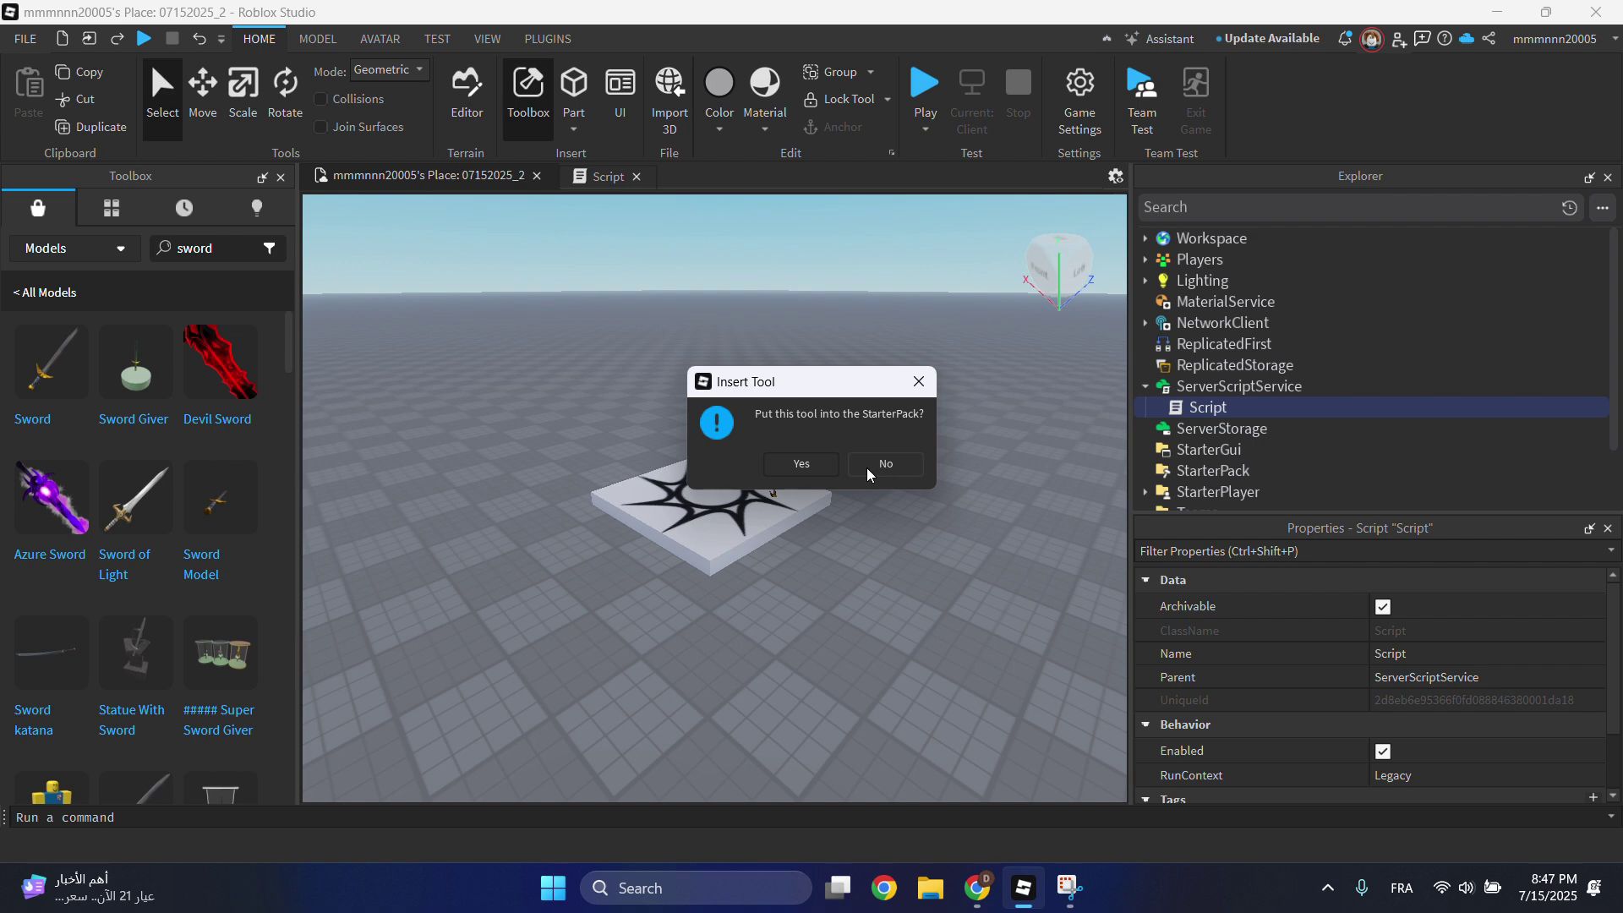
pyautogui.click(871, 475)
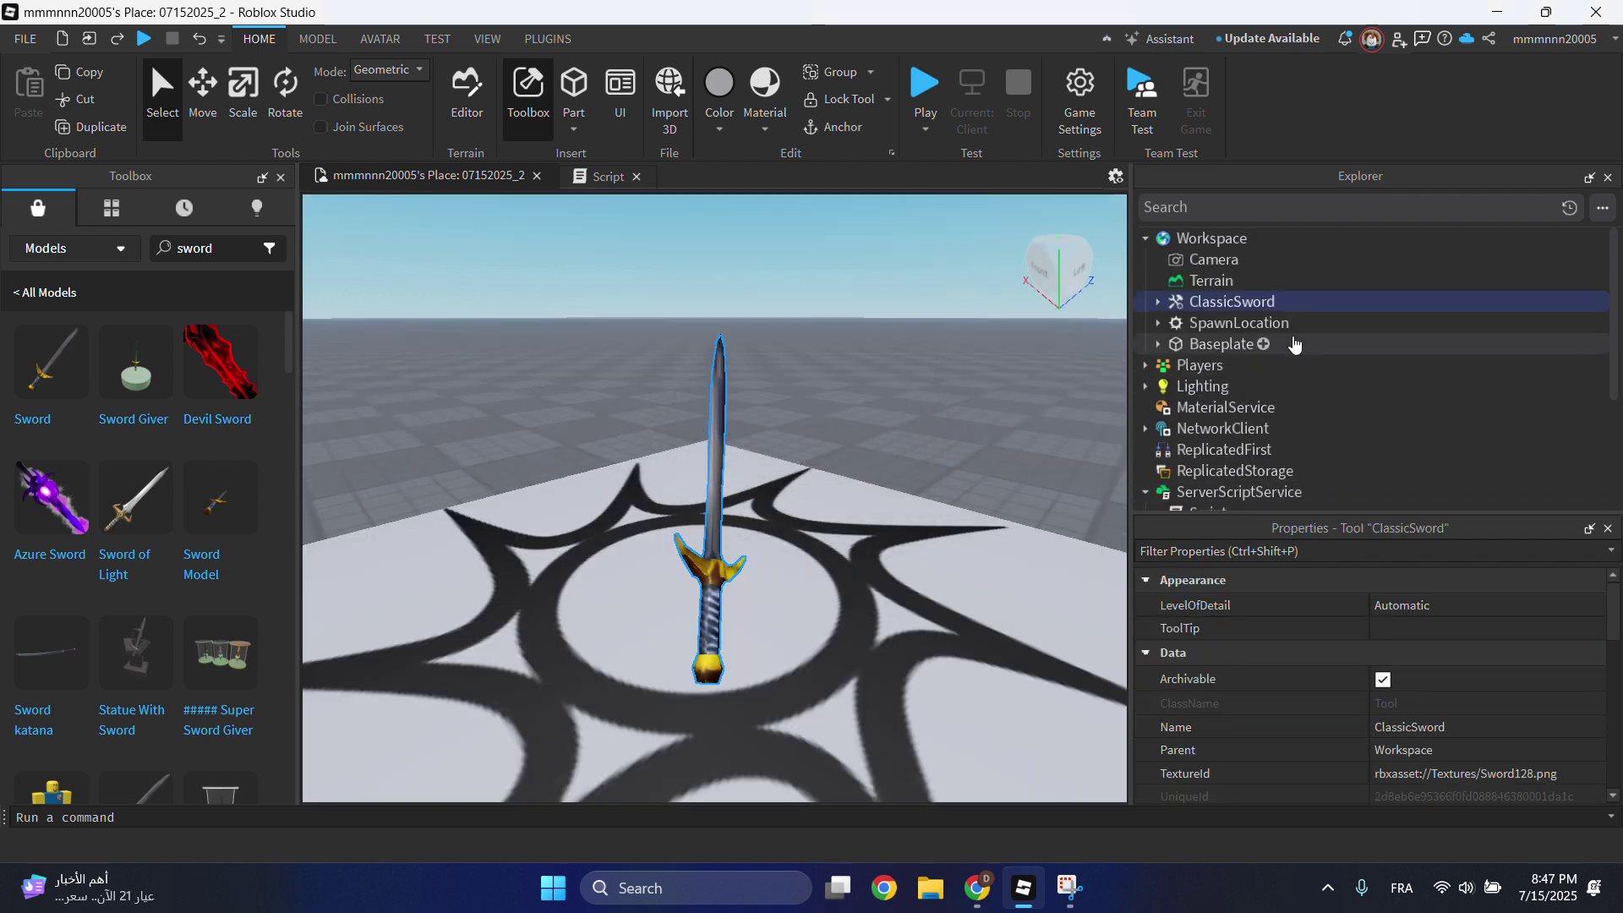
# Set ClassicSword's Parent property to the Script in ServerScriptService.
pyautogui.doubleClick(1241, 304)
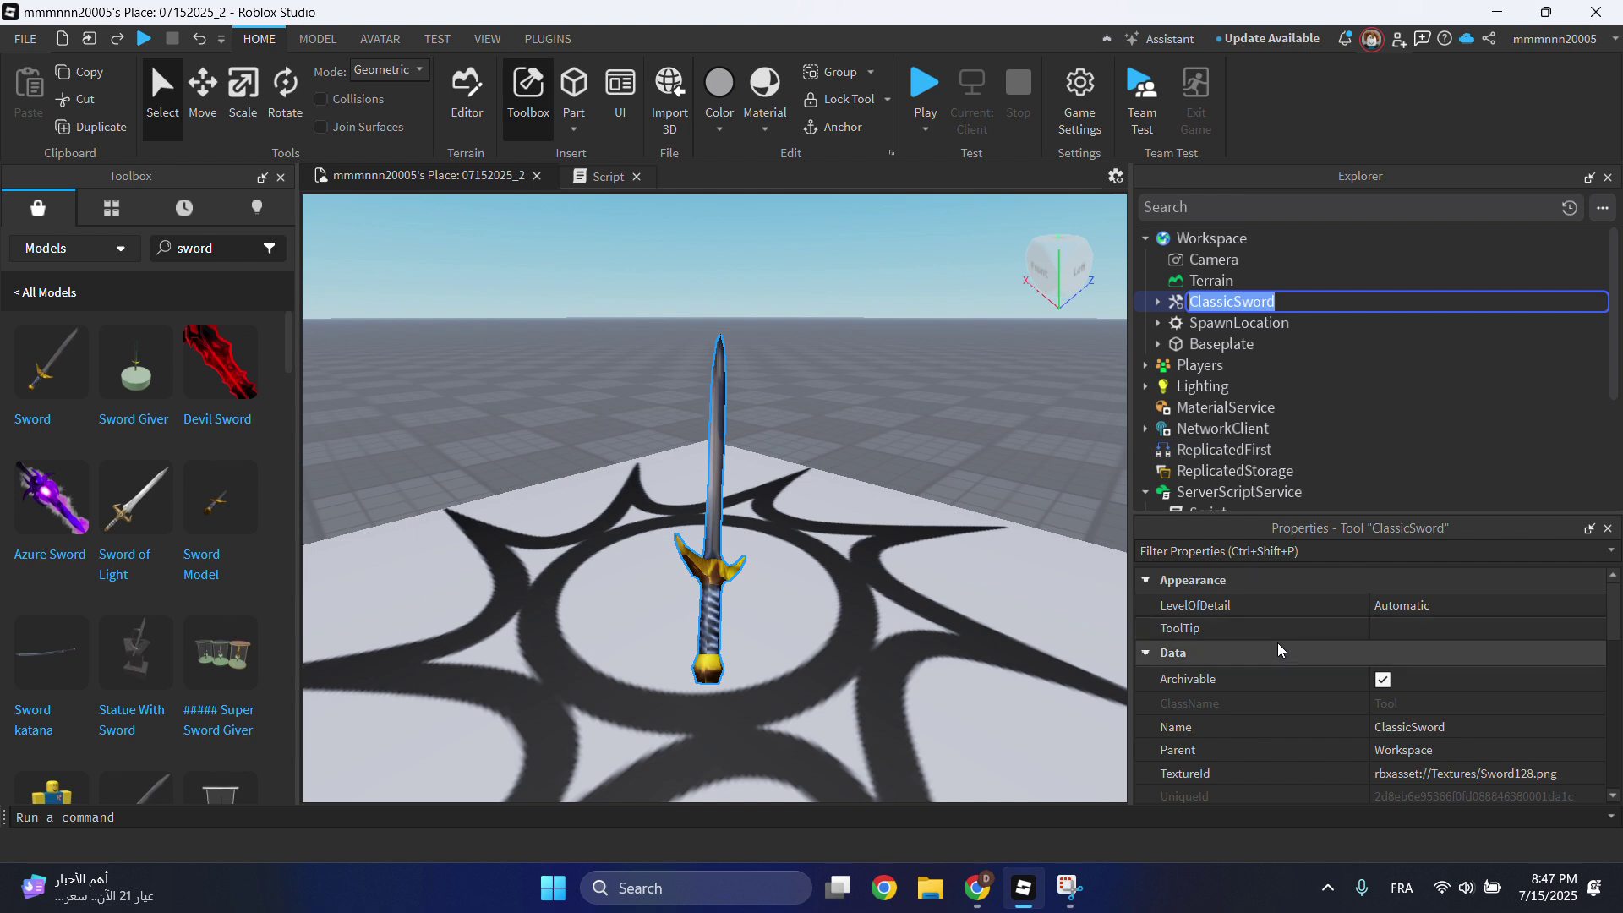
pyautogui.scroll(-3, 1278, 650)
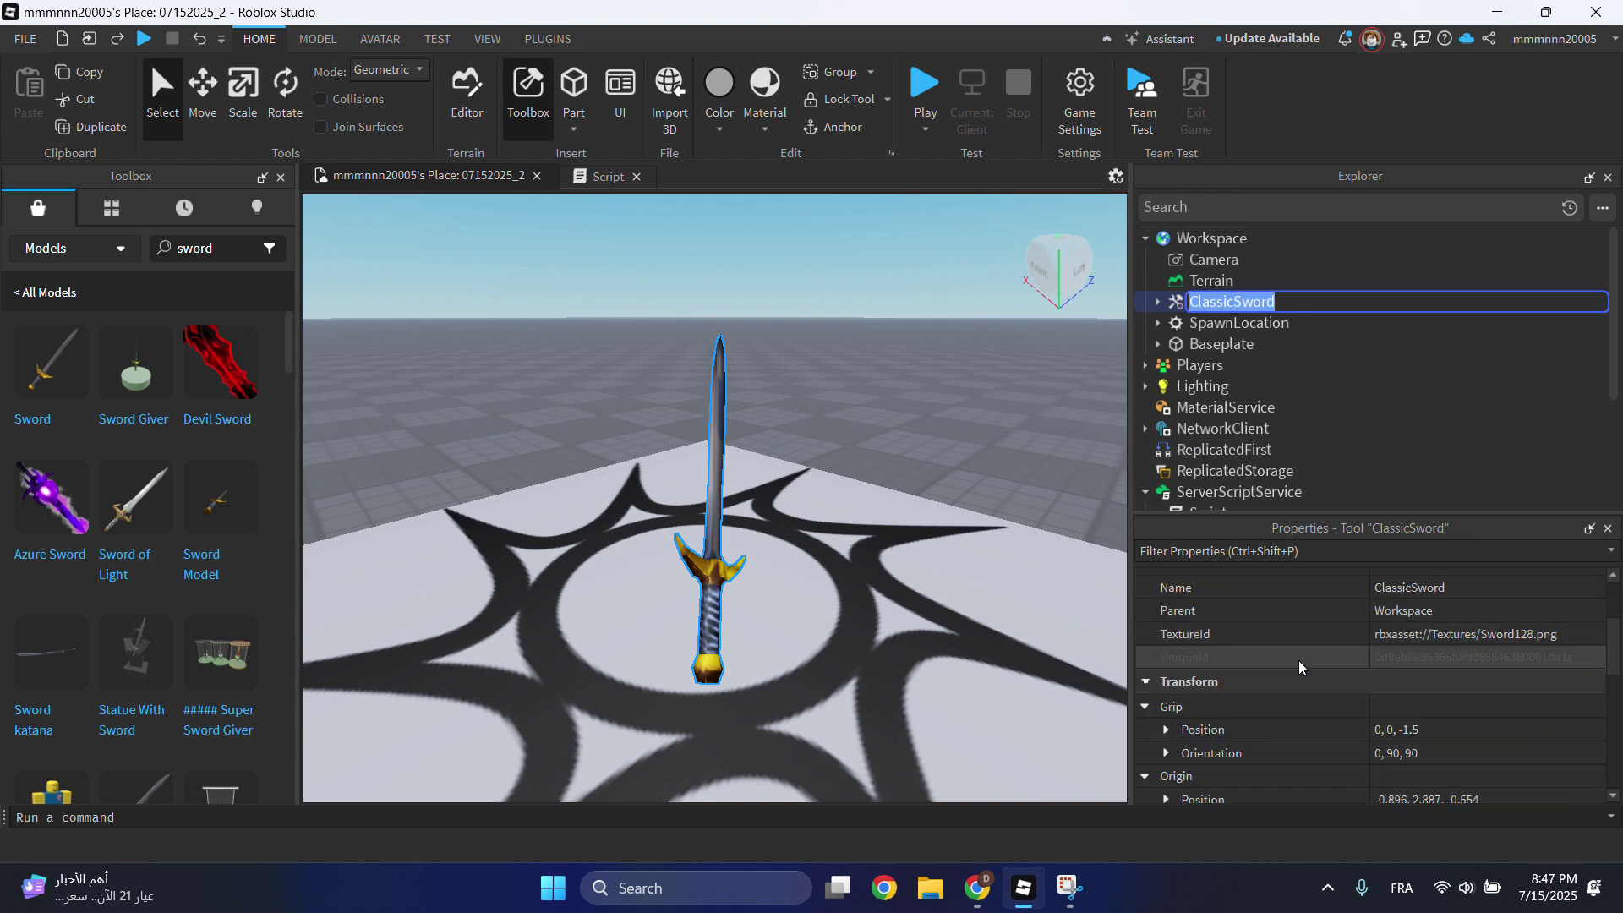
pyautogui.scroll(3, 1302, 670)
pyautogui.scroll(-2, 1305, 672)
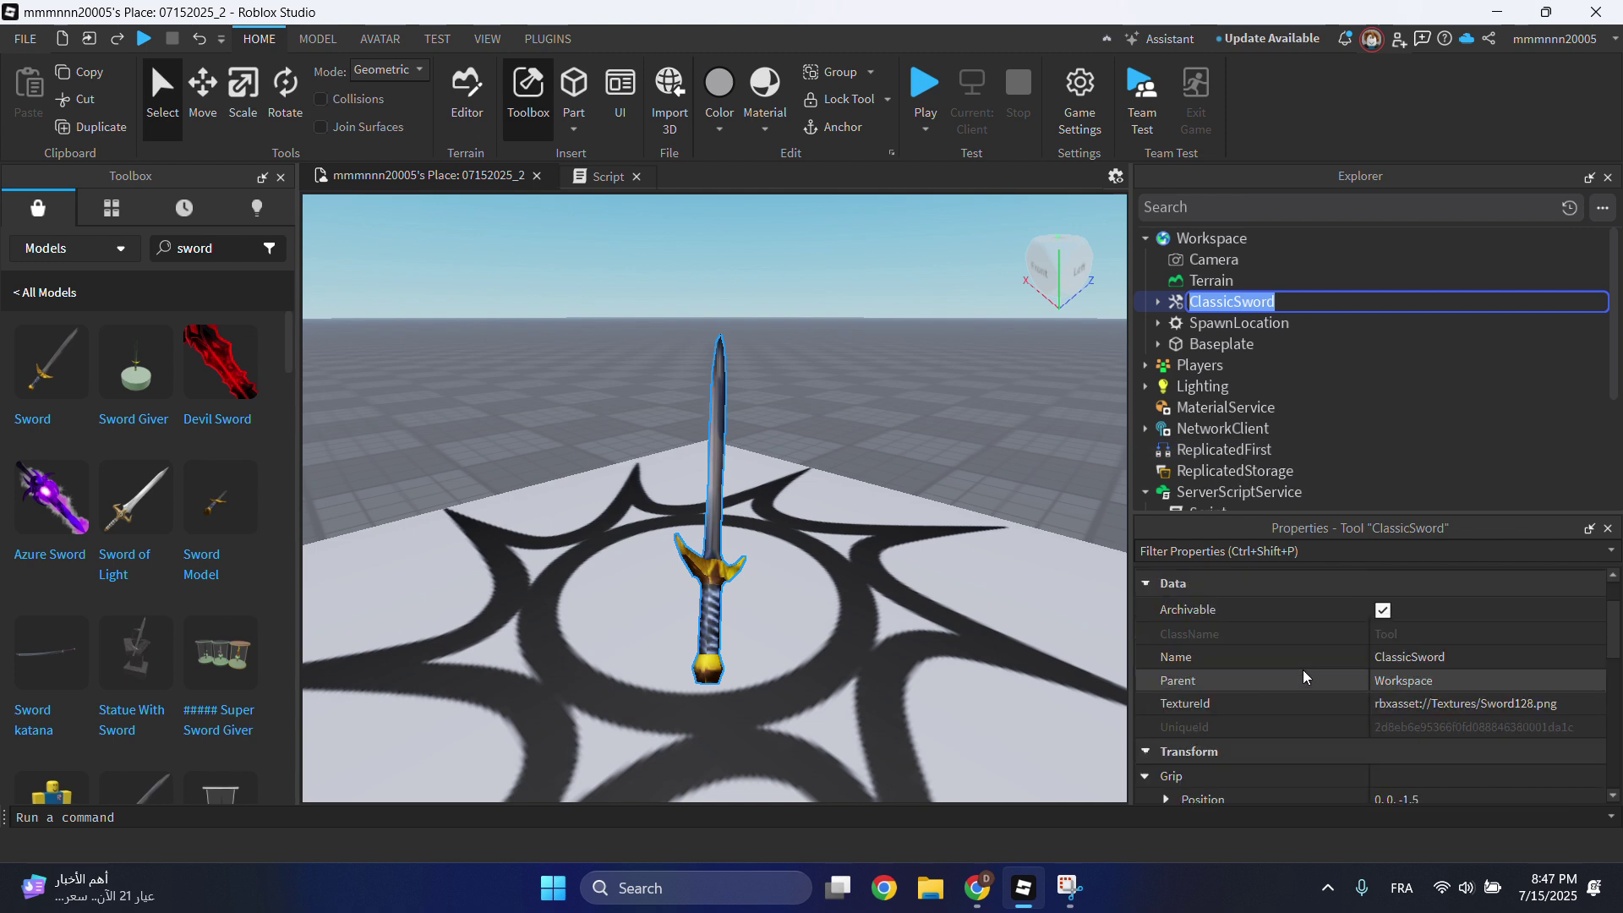
pyautogui.click(1435, 681)
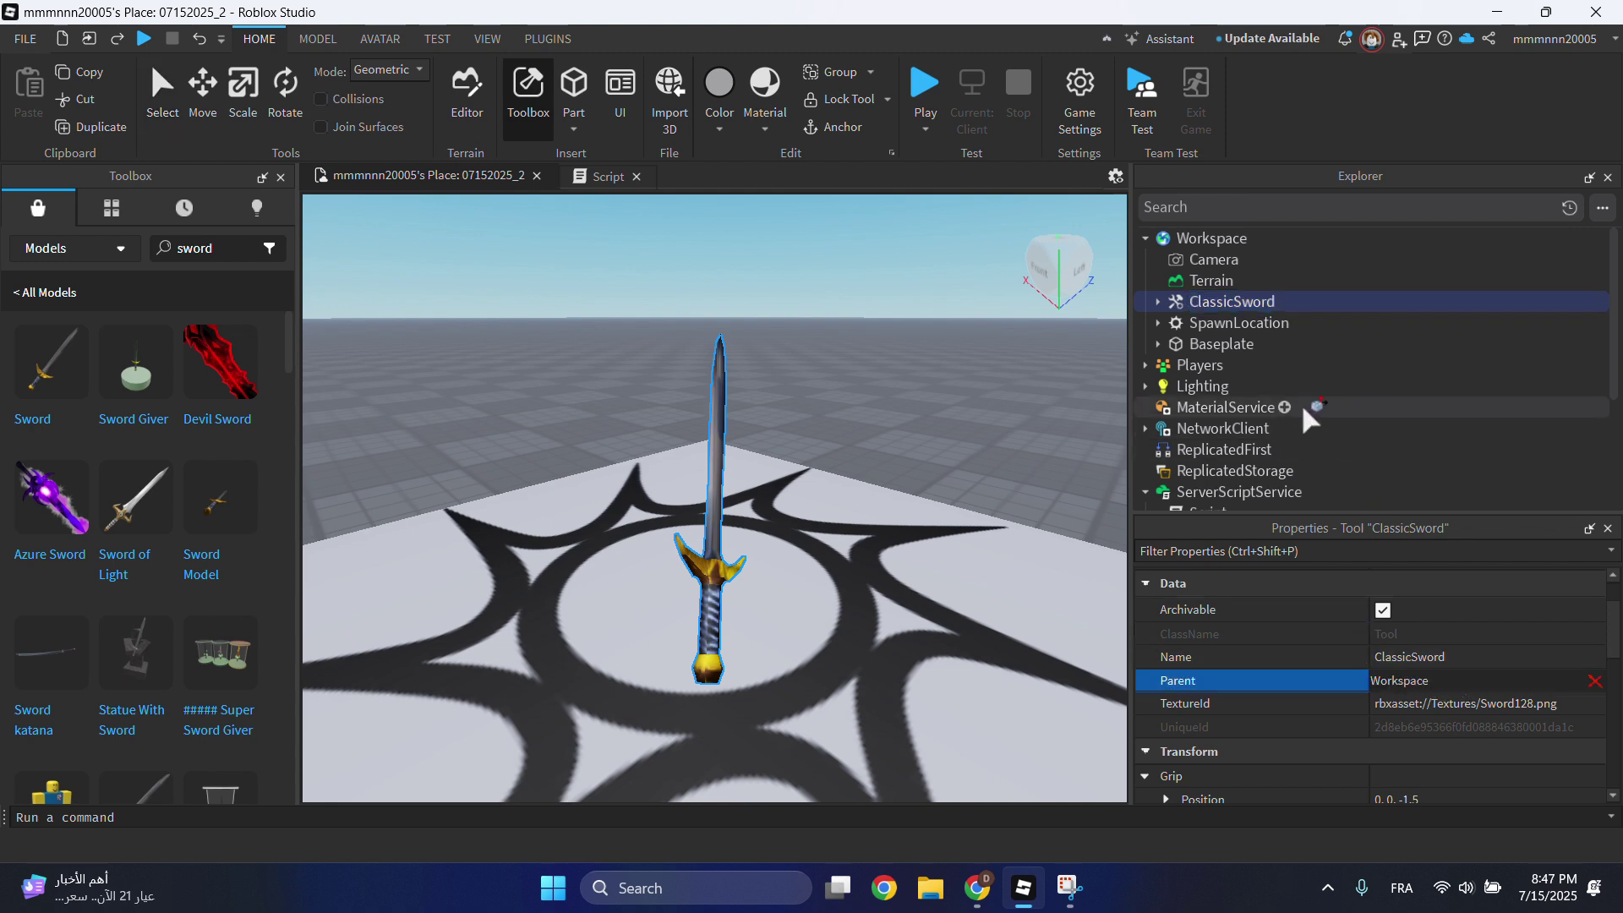
pyautogui.scroll(-1, 1308, 423)
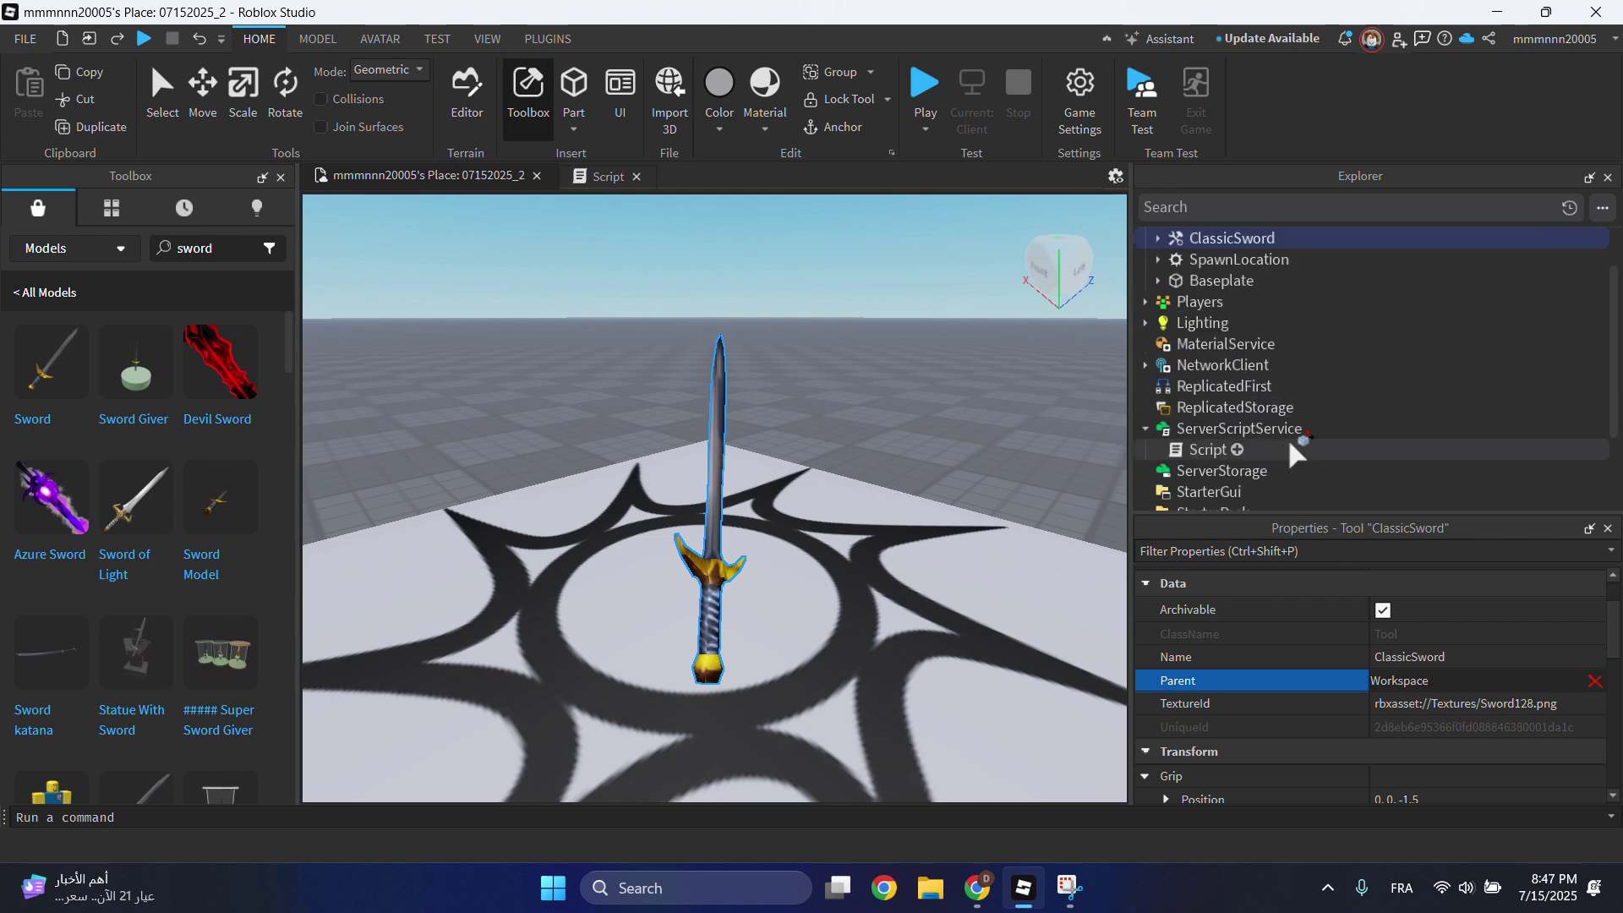
pyautogui.click(1231, 451)
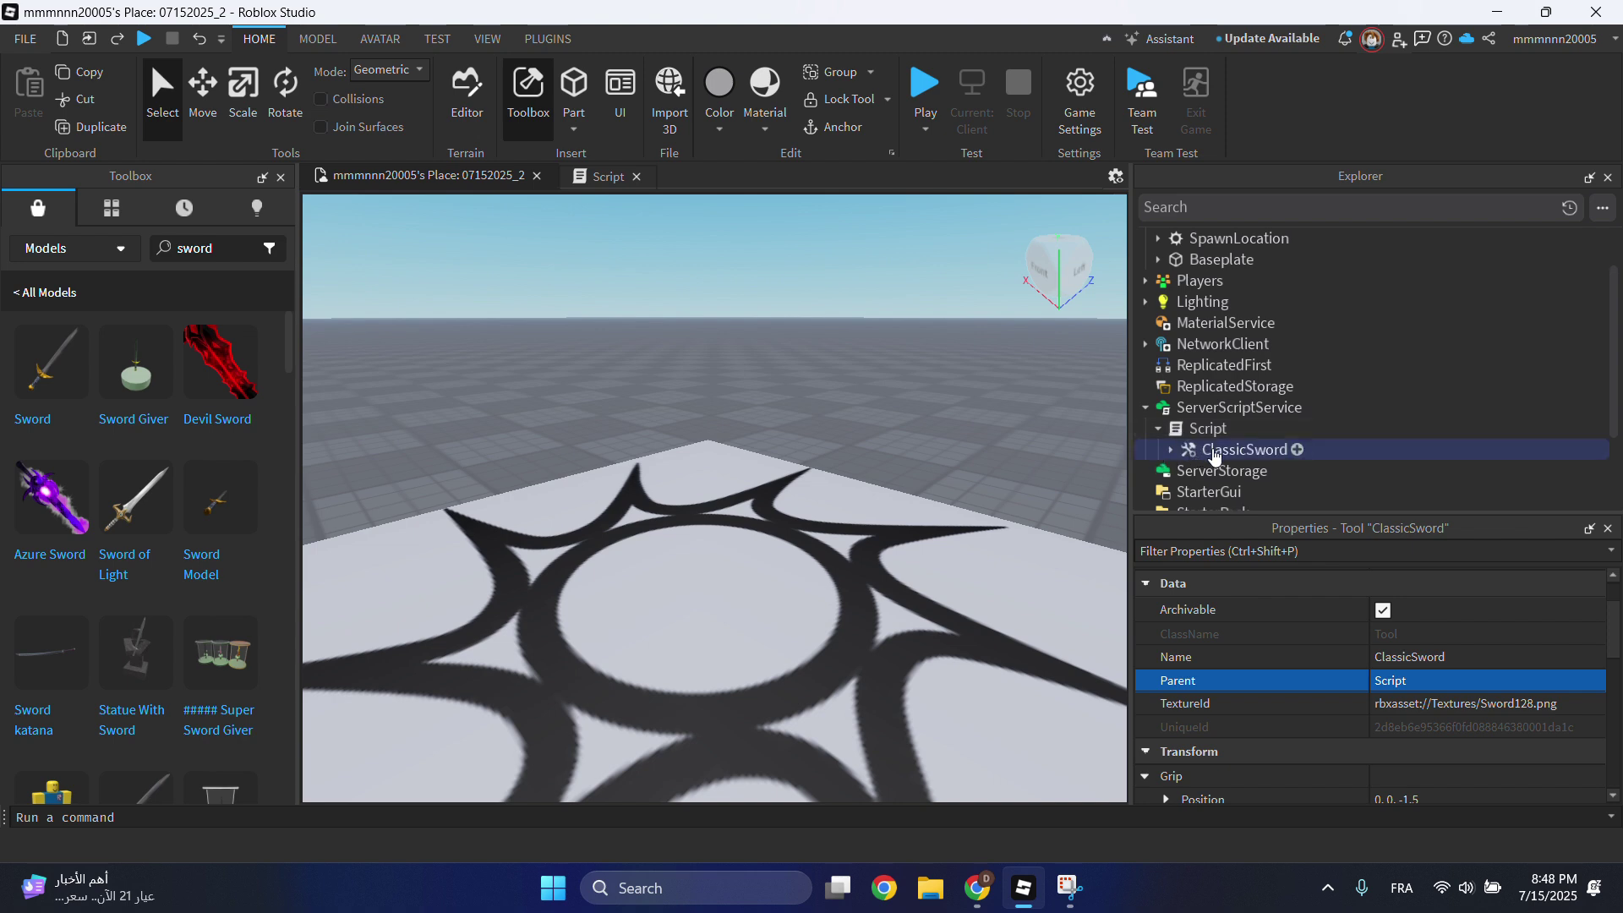
# Replace YourToolName on line 4 of the script with sword.
pyautogui.click(616, 178)
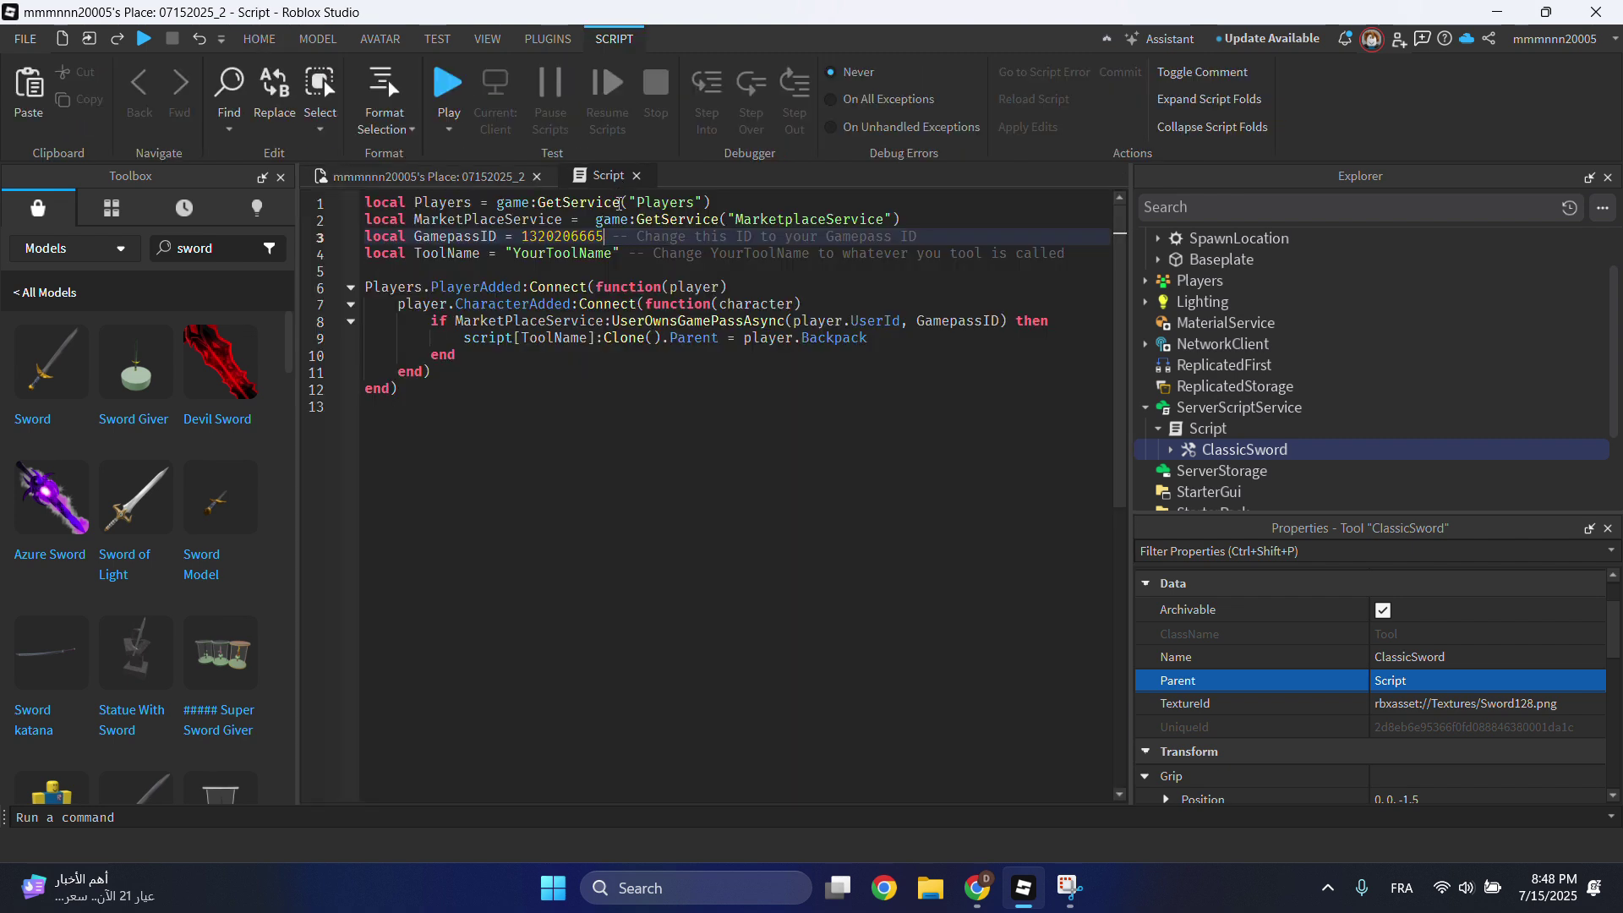
pyautogui.doubleClick(587, 258)
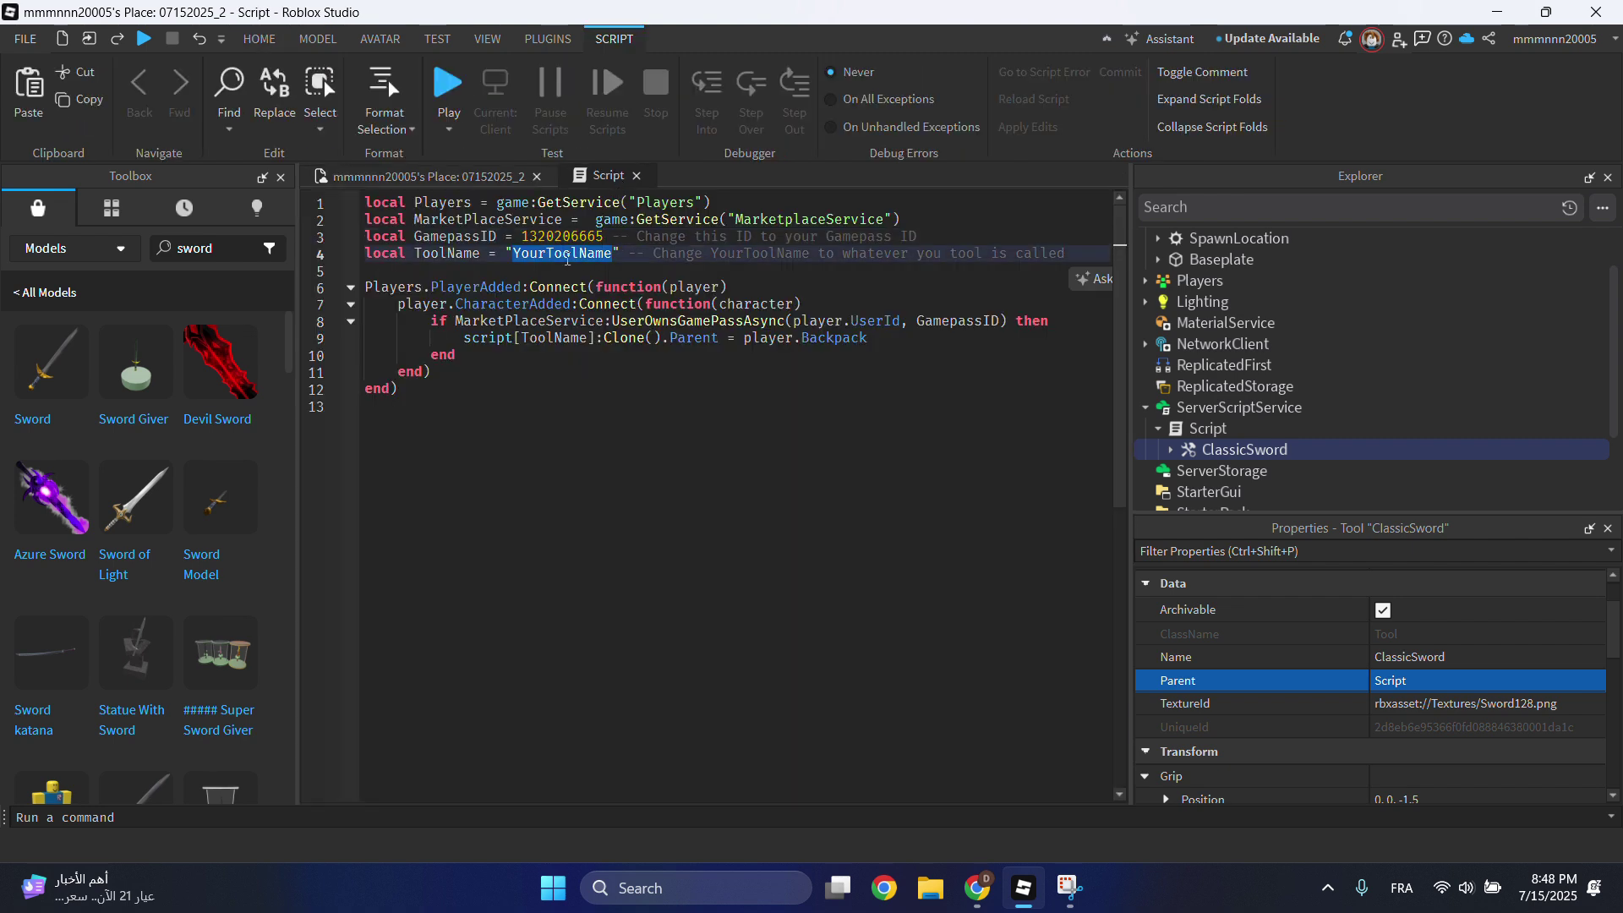
pyautogui.write('s')
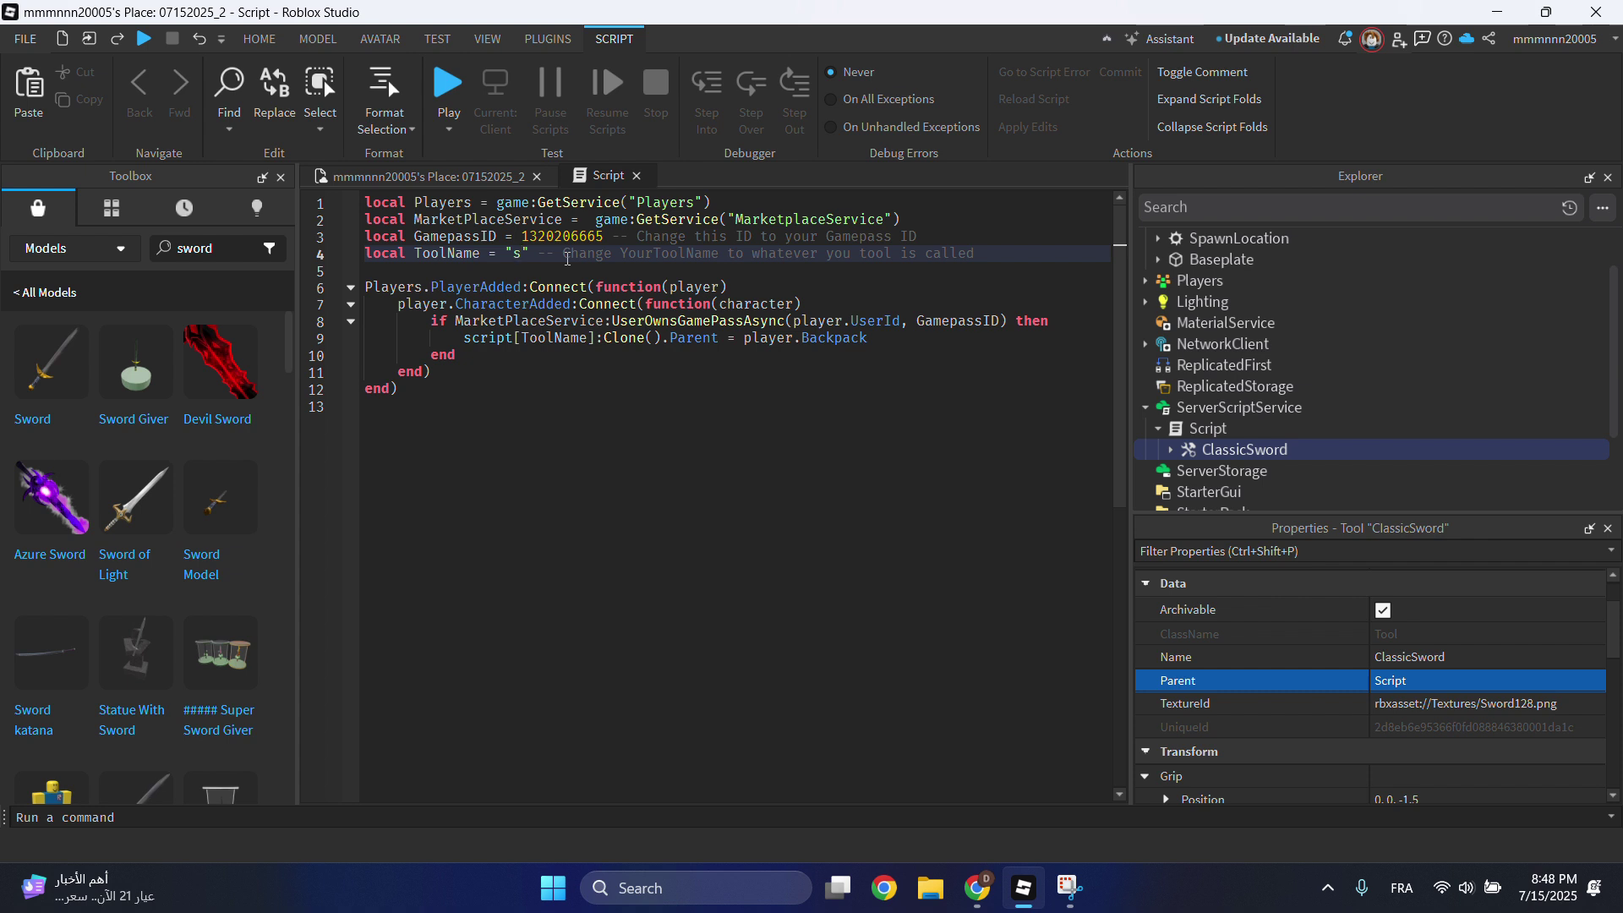
pyautogui.write('word')
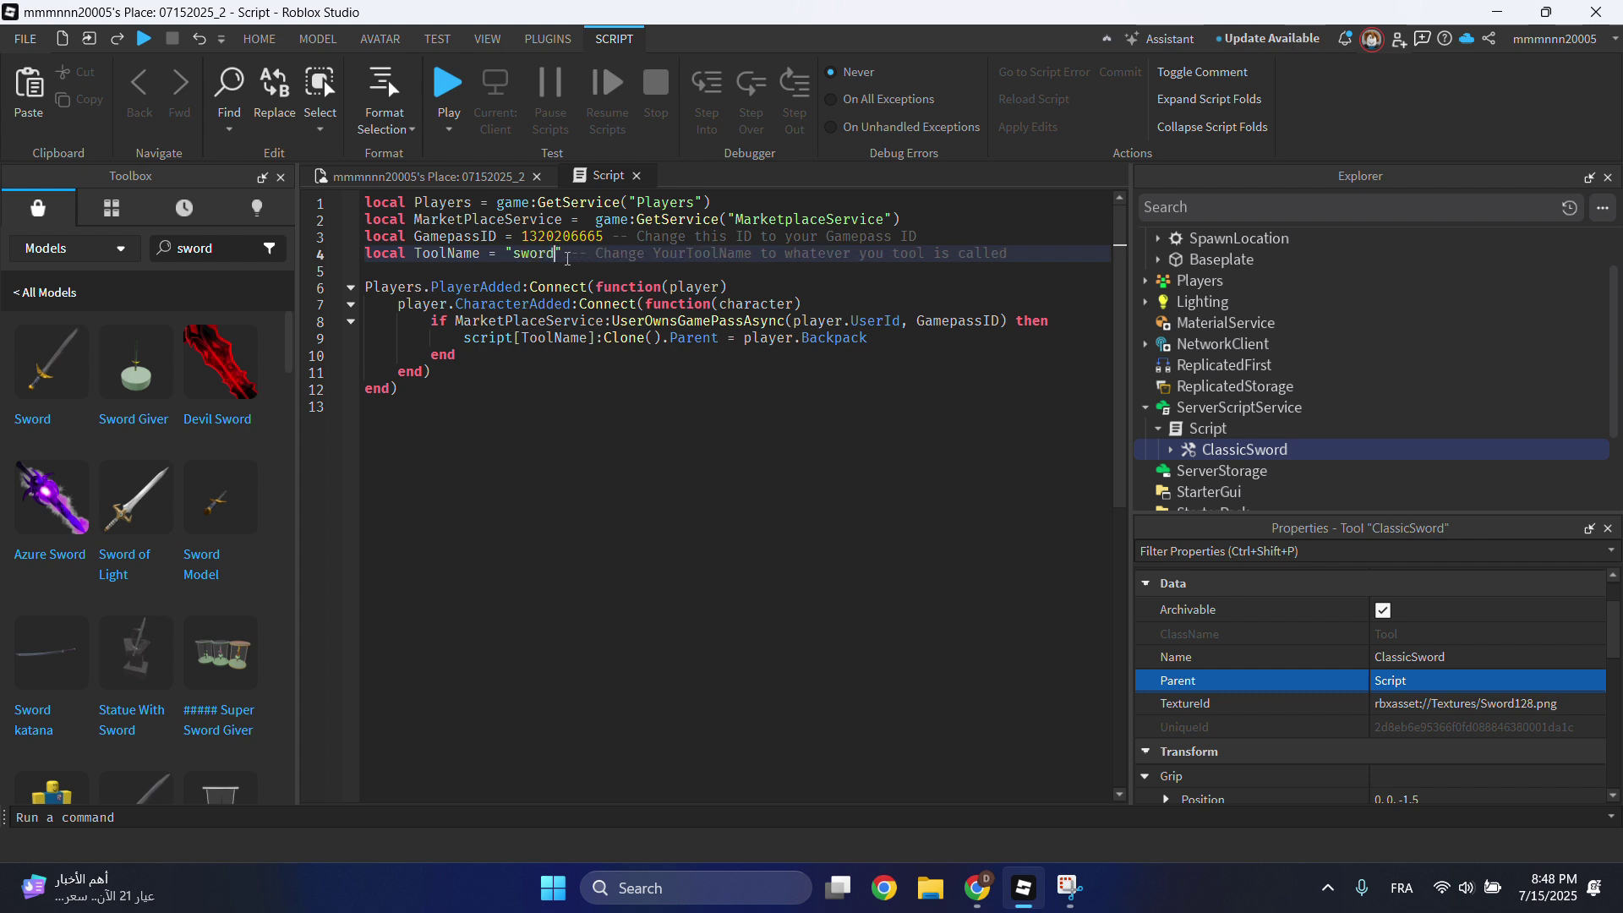